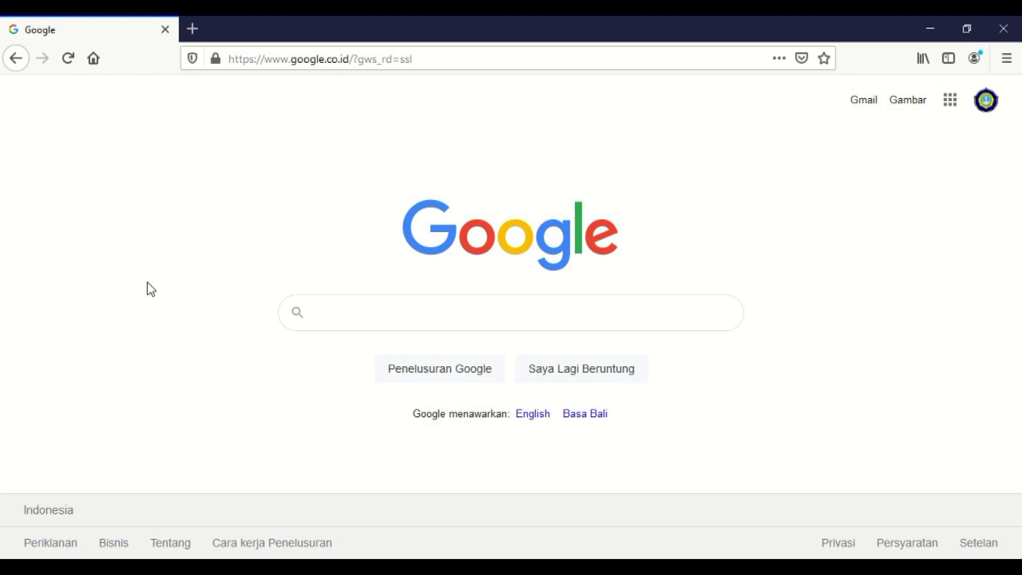
- Load the E-Learning Madrasah login page at 192.168.0.194:8091 in Firefox
click(443, 63)
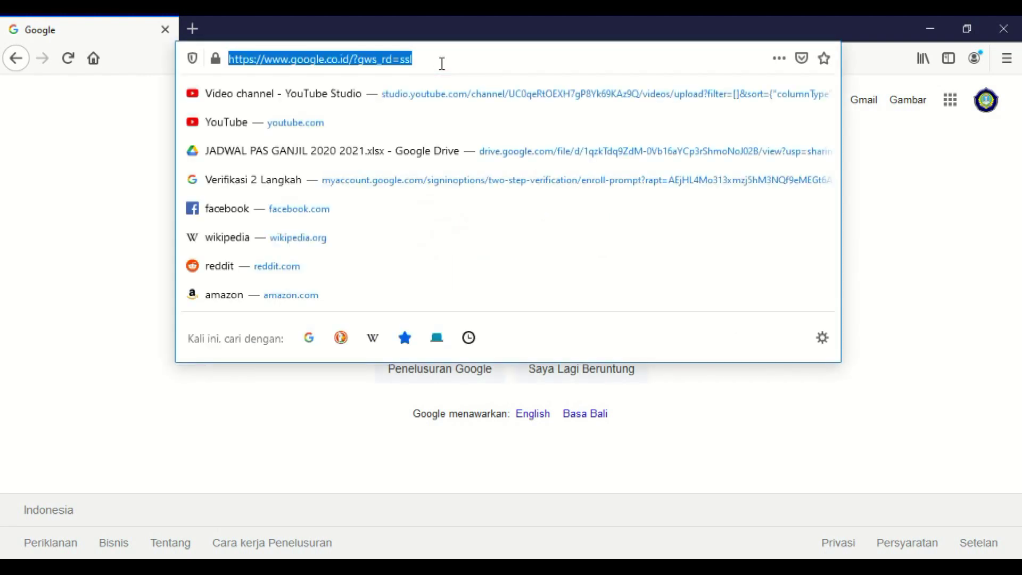
text(192.168.0.)
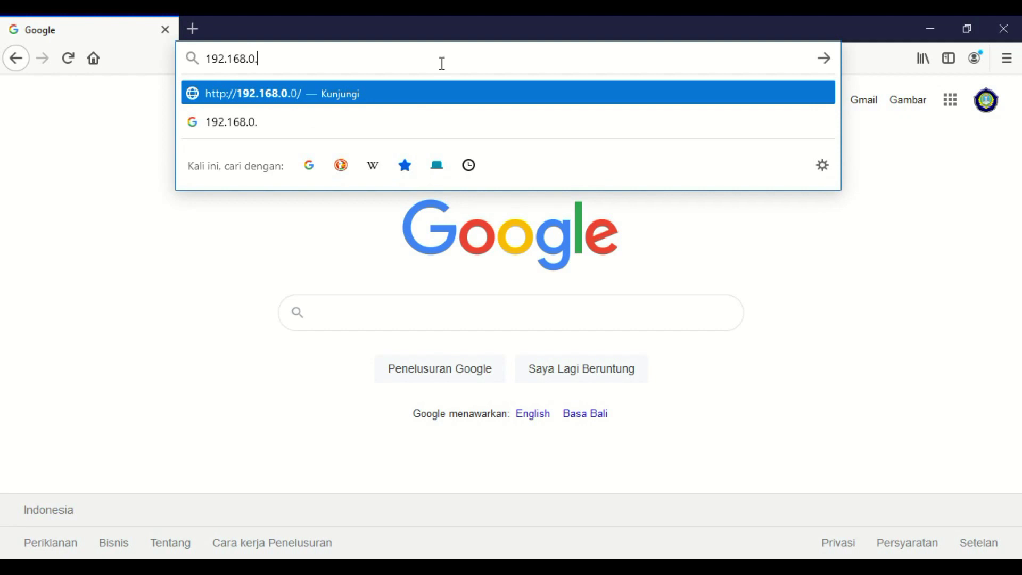
text(19)
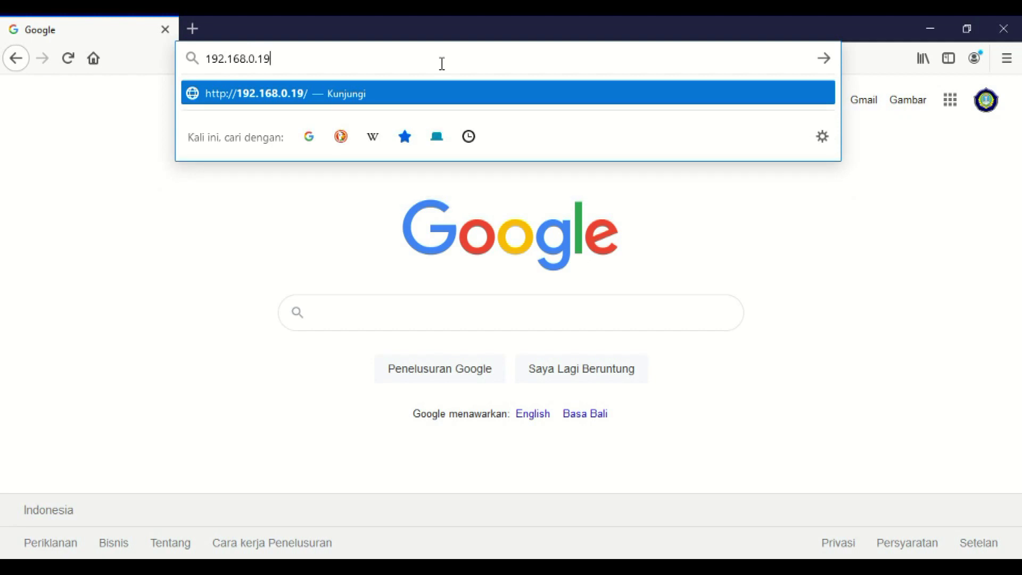
text(4:8091)
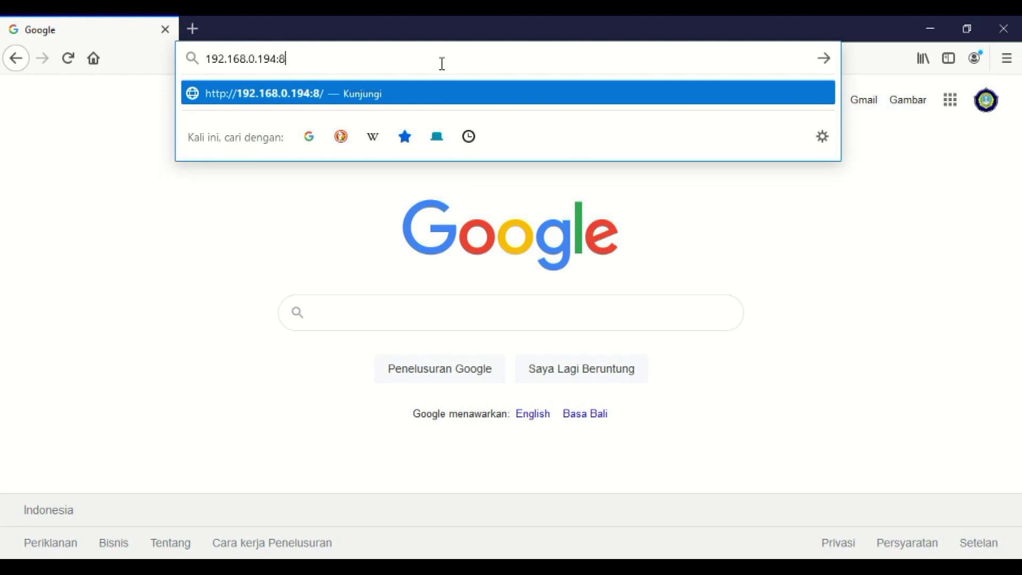
key(Return)
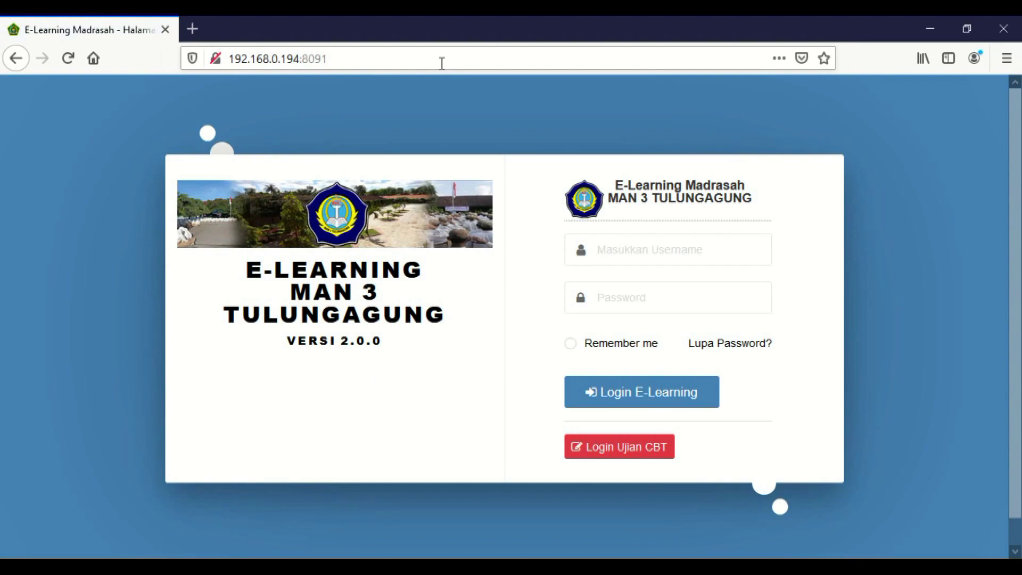
- Change the address to 192.168.0.195:8092 and load it
click(339, 59)
click(339, 57)
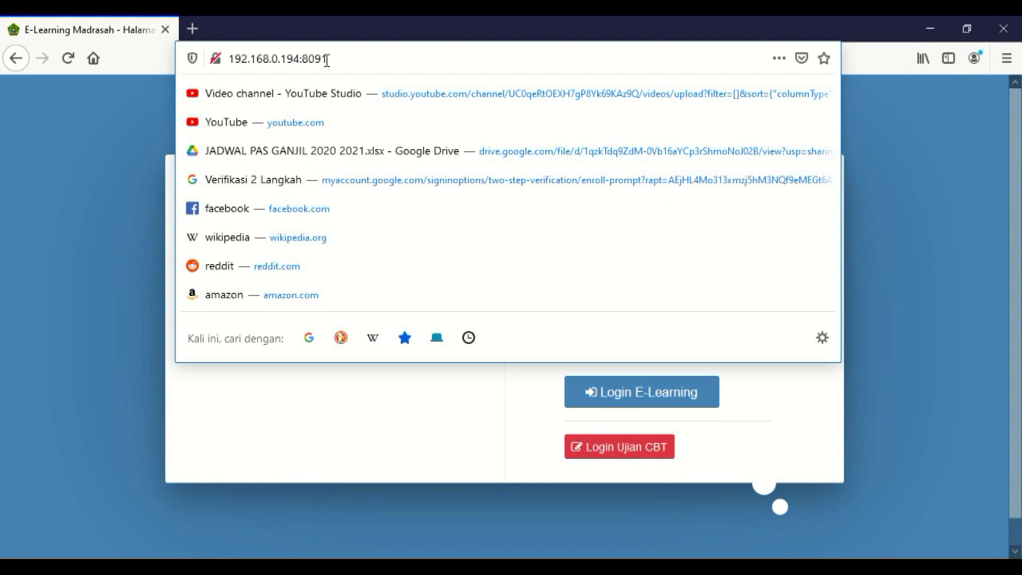
drag(293, 57, 300, 57)
text(5)
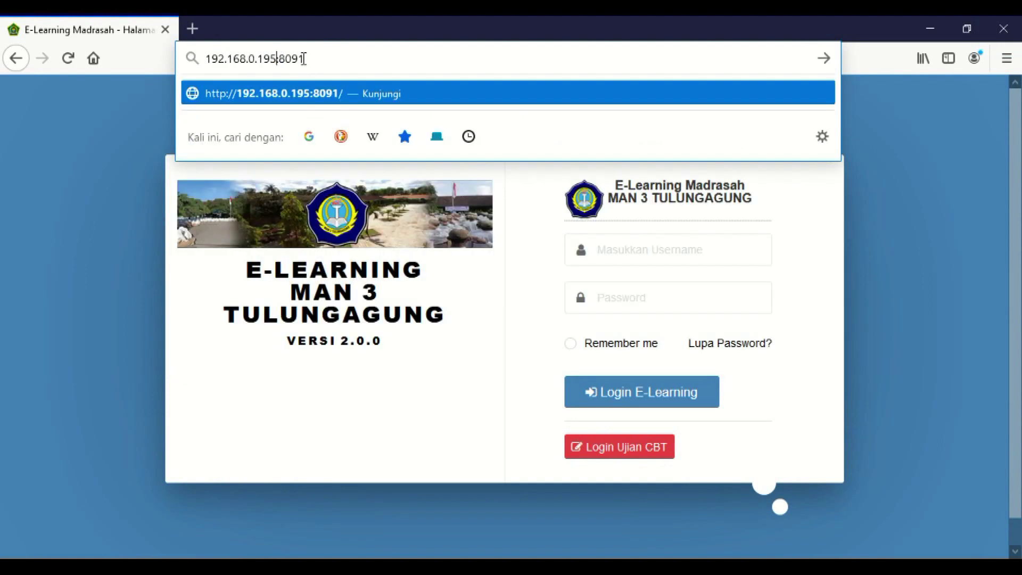
drag(301, 58, 309, 59)
text(2)
key(Return)
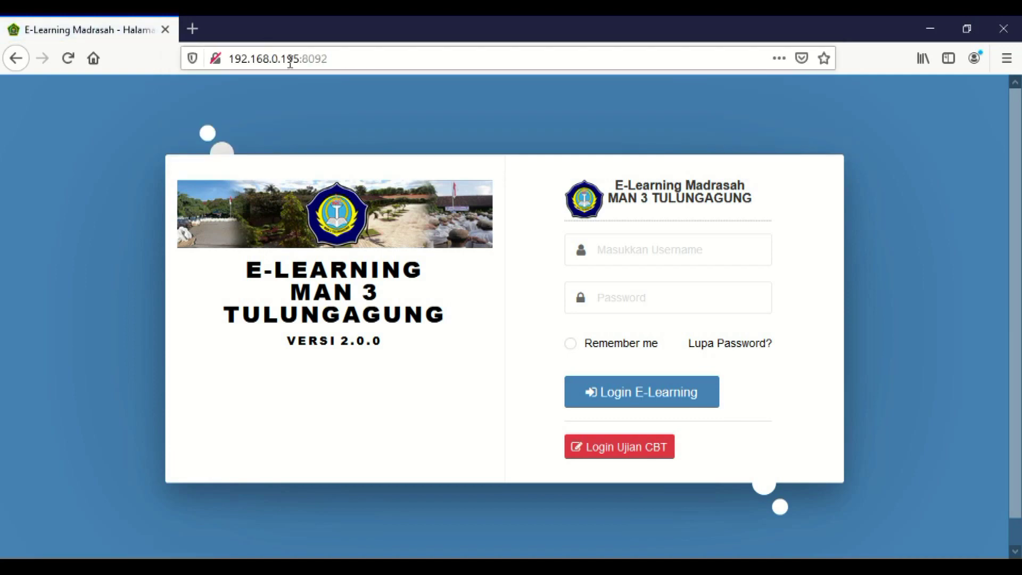
- Try loading the login page from 192.168.0.196:8093 instead
drag(292, 58, 300, 63)
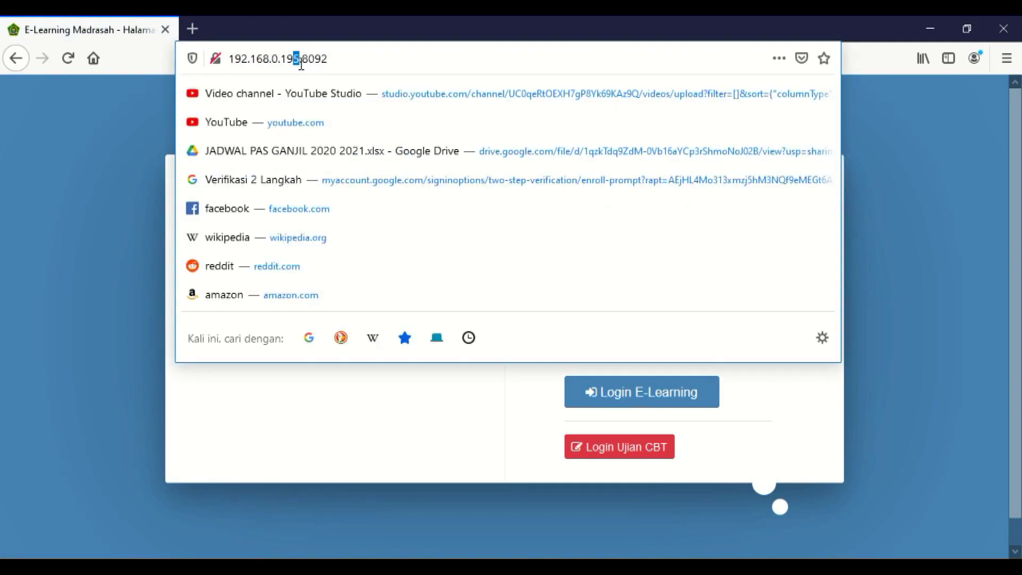
text(6)
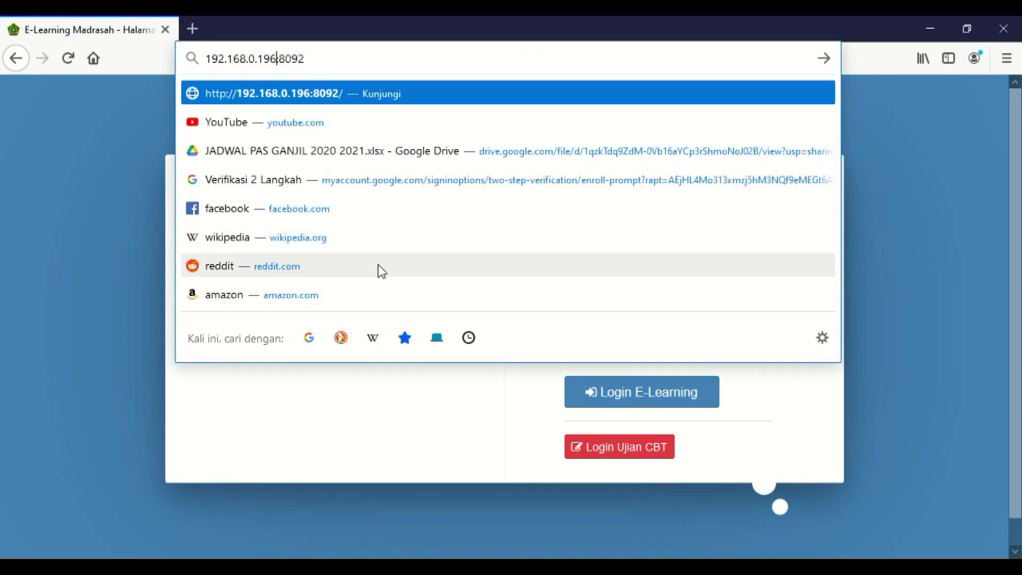
key(BackSpace)
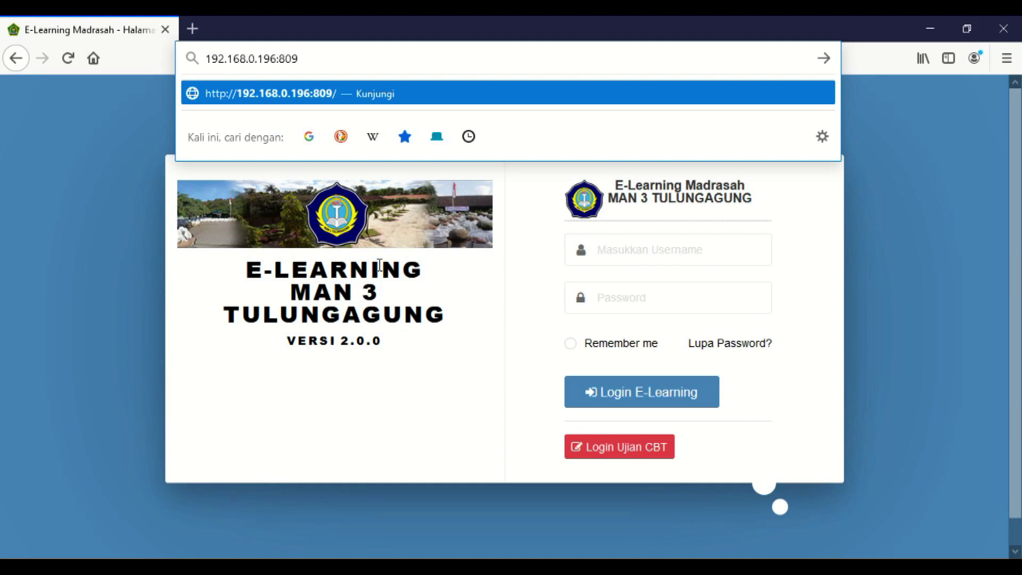
text(3)
key(Return)
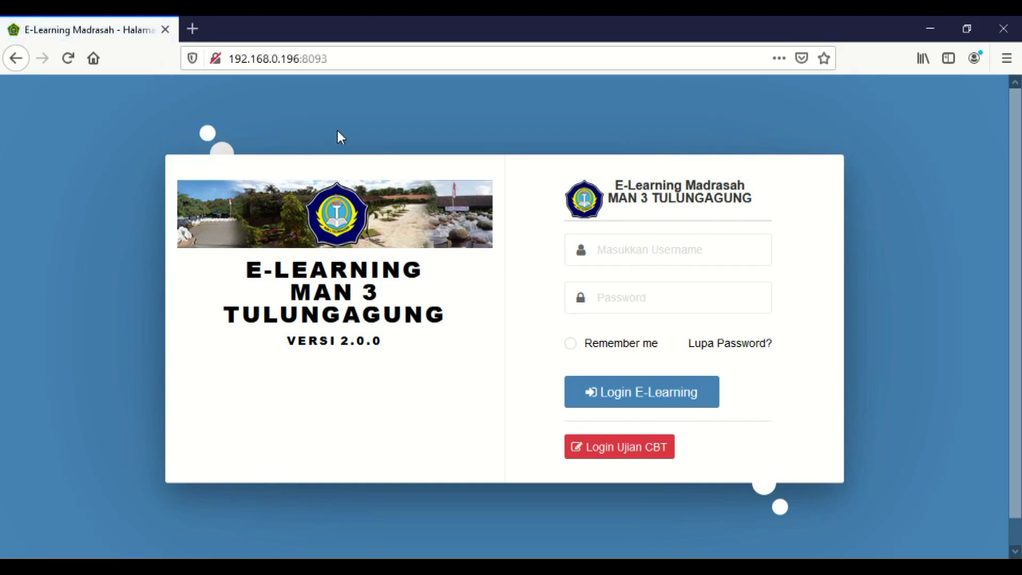
- Switch the address back to 192.168.0.195:8092 and reload the login page
drag(293, 58, 301, 58)
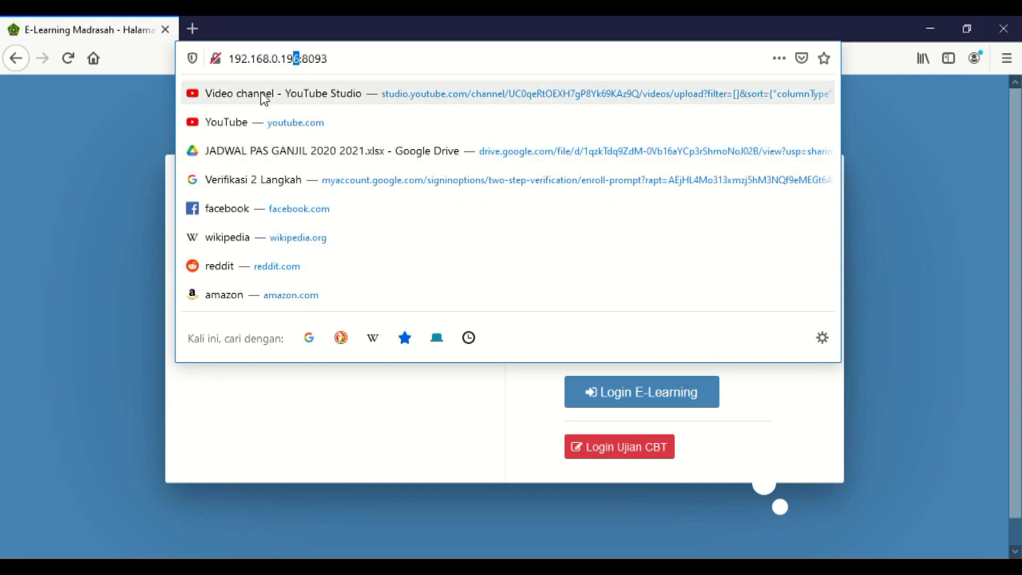
text(5)
drag(298, 57, 307, 58)
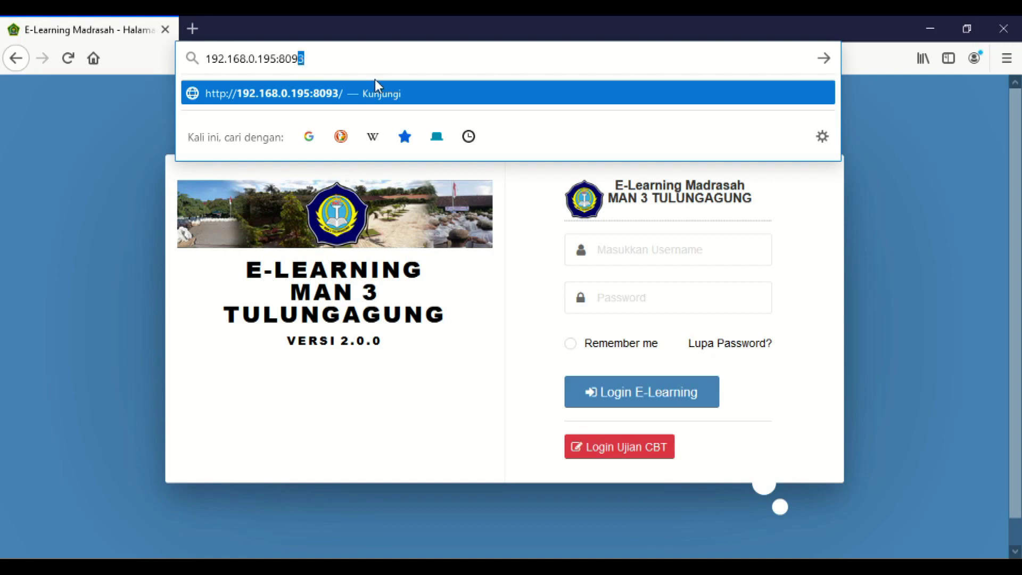
text(2)
key(Return)
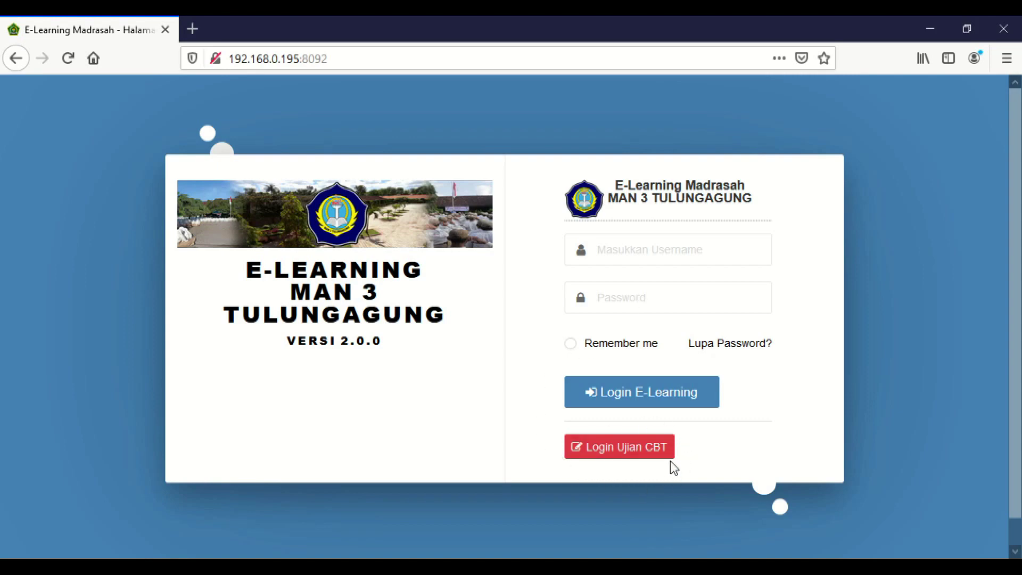
- Switch to the CBT exam login form with the Login Ujian CBT button
click(618, 455)
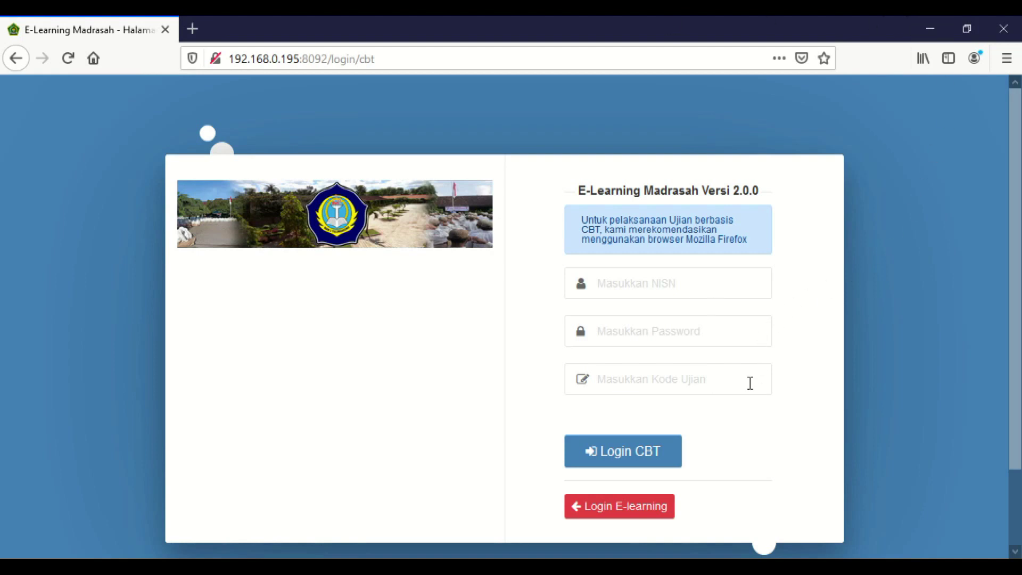
- Submit Login CBT with NISN, Password and Kode Ujian all left empty
click(652, 457)
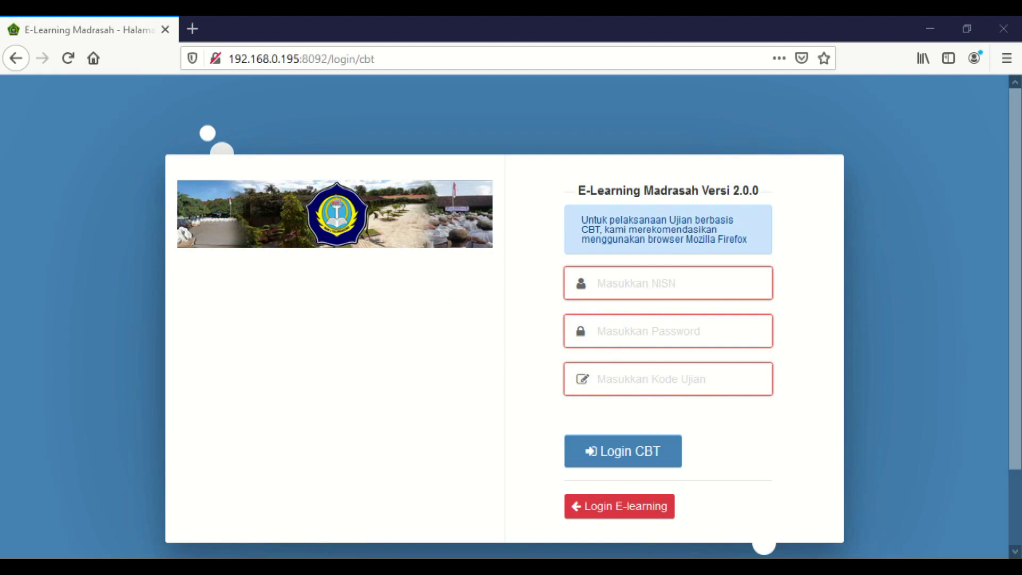
- Log in to the CBT exam with the student's NISN, password and exam code
click(694, 283)
key(ctrl+v)
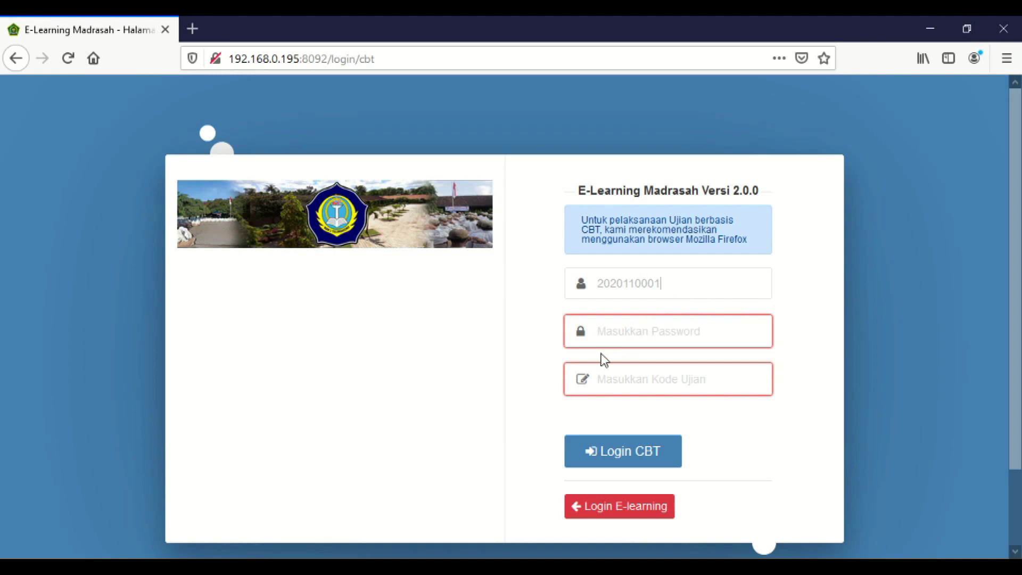
key(Tab)
text(123456)
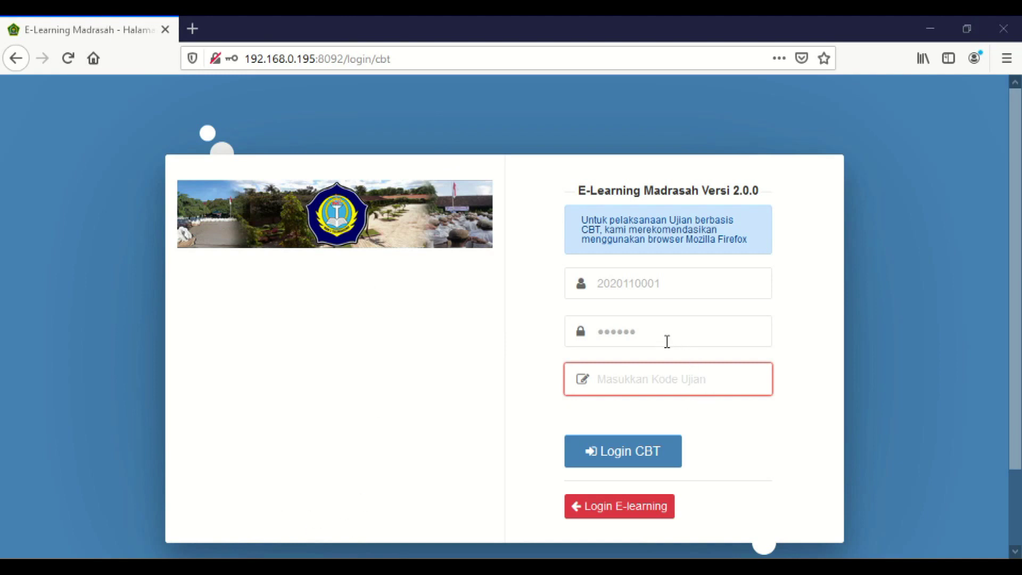
click(649, 374)
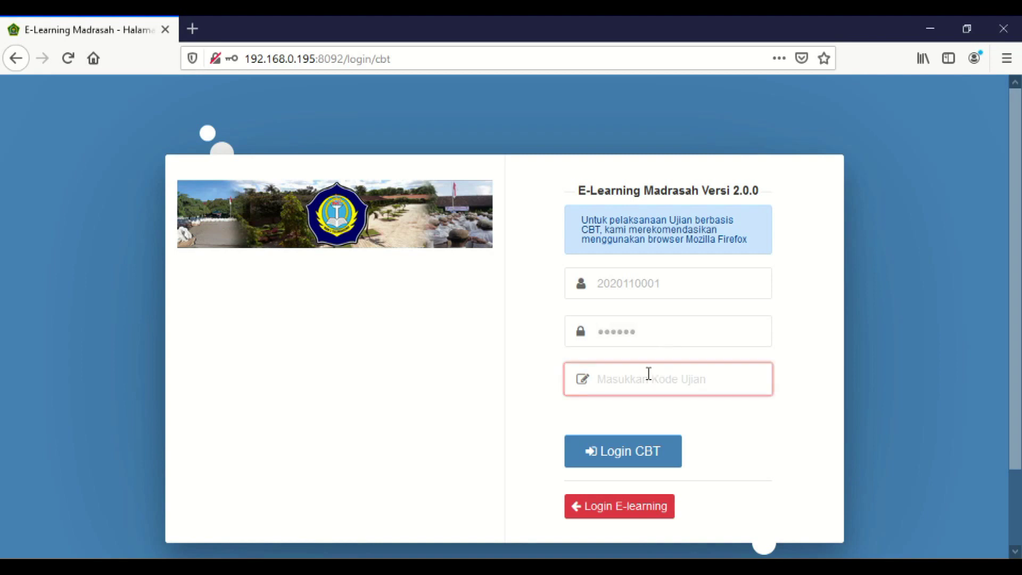
text(•••••)
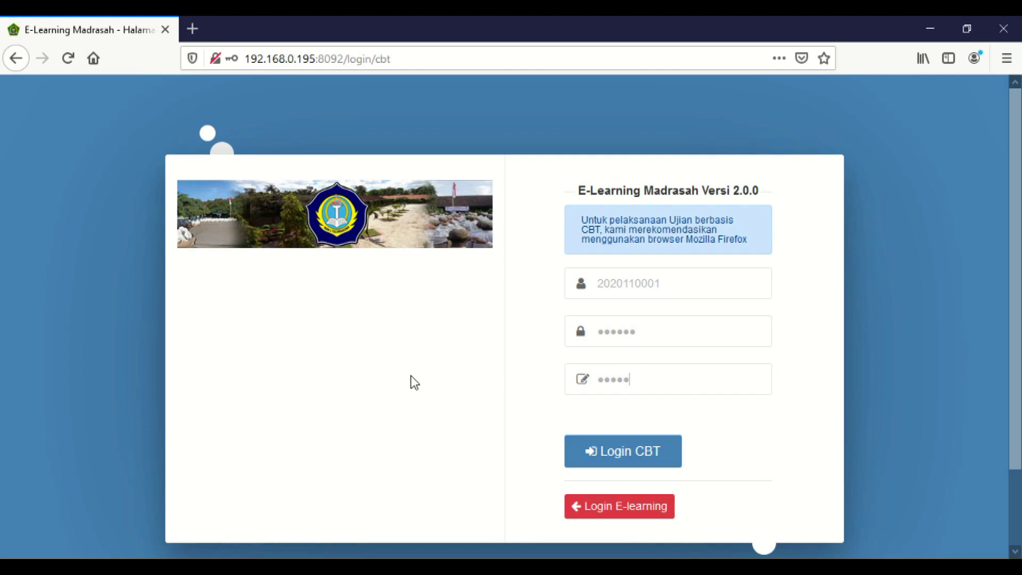
click(647, 455)
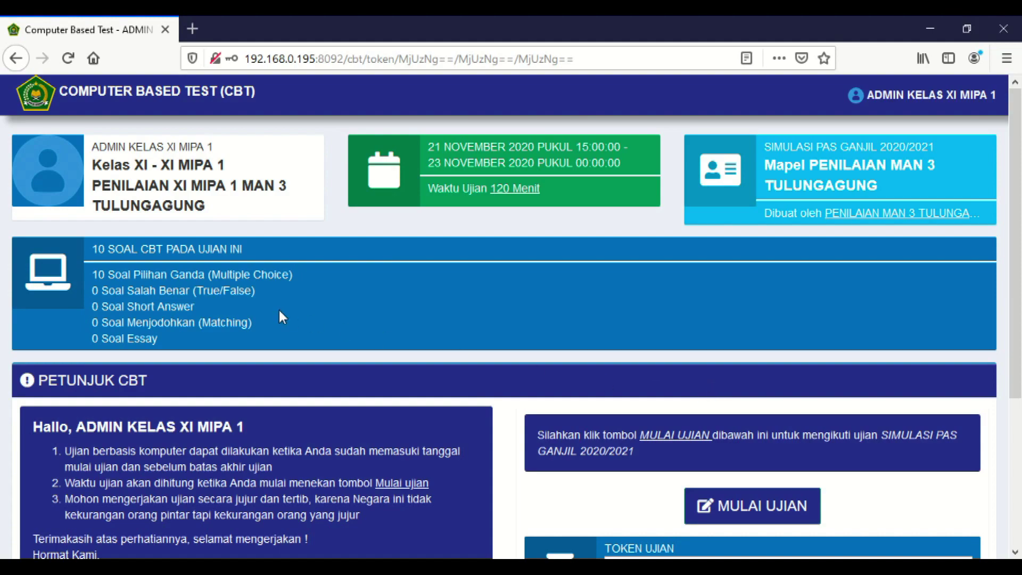
scroll(298, 282, down, 5)
scroll(299, 282, up, 3)
scroll(300, 284, up, 1)
scroll(130, 286, down, 3)
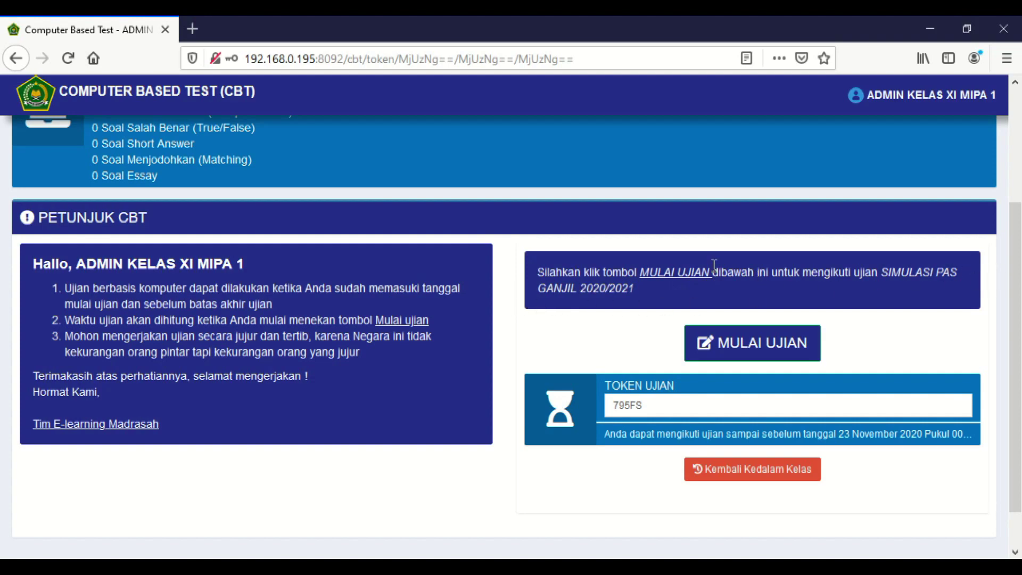
drag(881, 271, 633, 290)
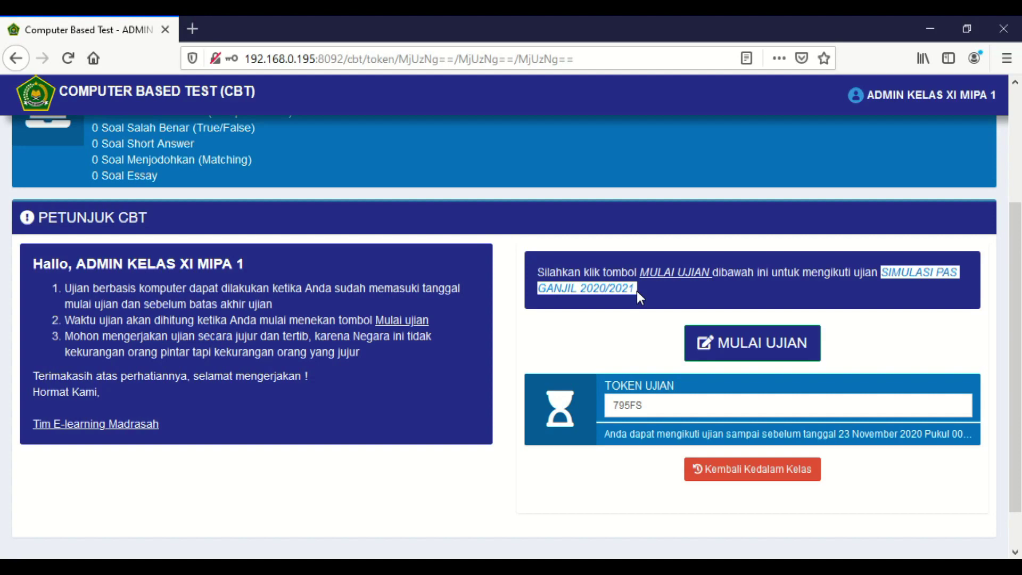
click(642, 310)
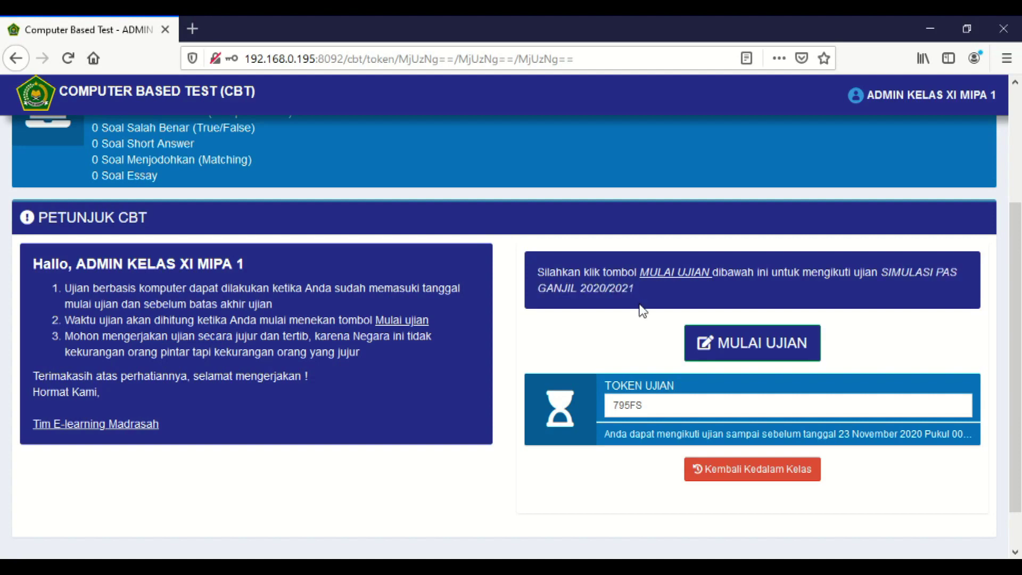
- Start the SIMULASI PAS GANJIL exam via MULAI UJIAN and 'Lanjut, Mulai ujian', then review question 1
click(771, 347)
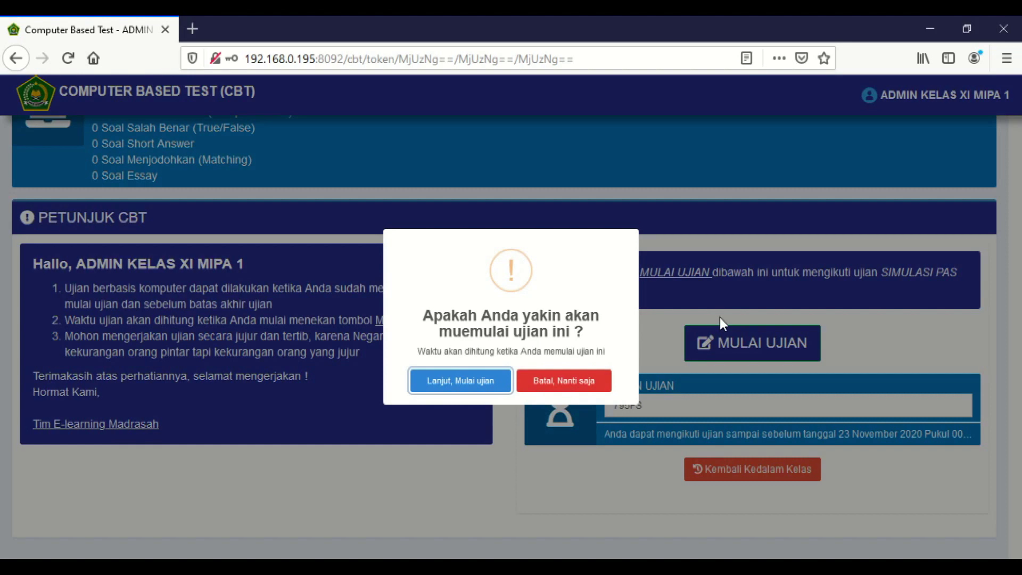
click(461, 381)
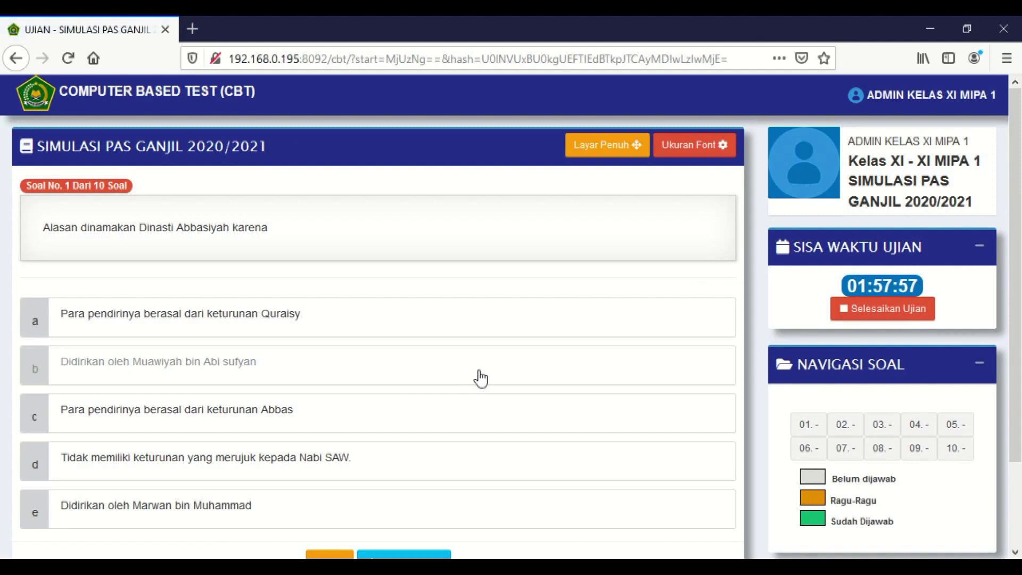
scroll(482, 376, down, 2)
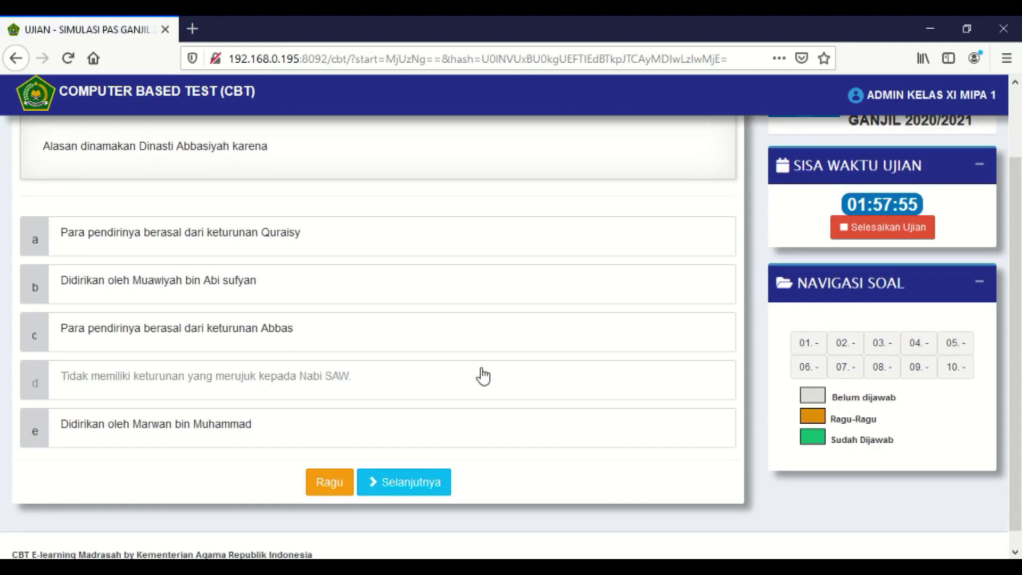
scroll(483, 376, up, 2)
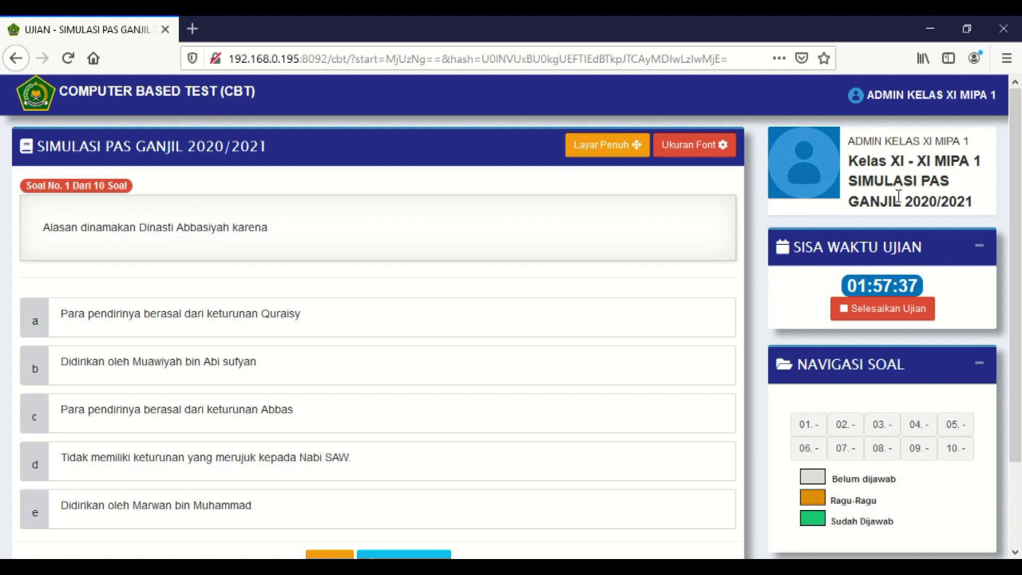
scroll(819, 250, down, 2)
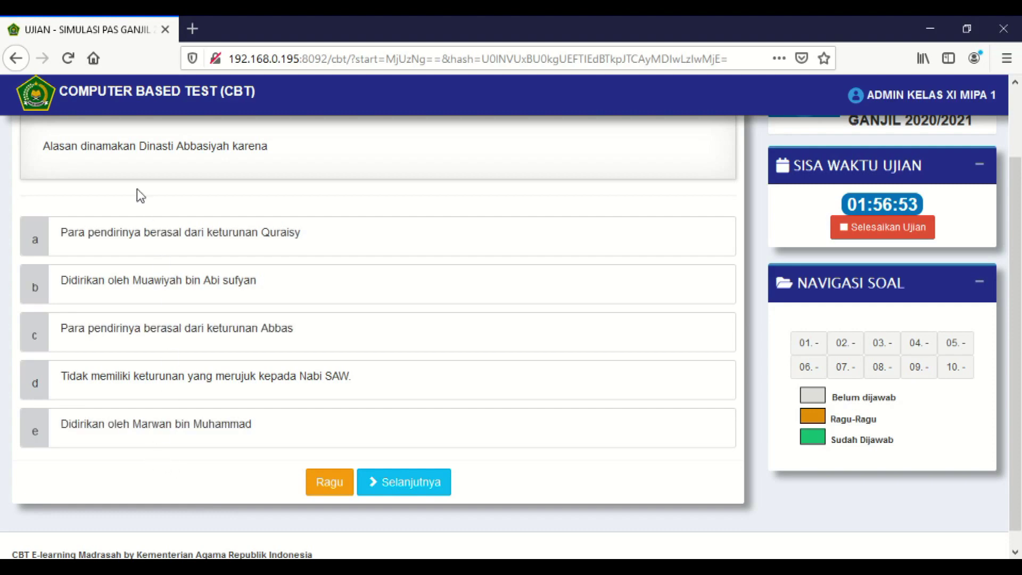
scroll(101, 171, up, 3)
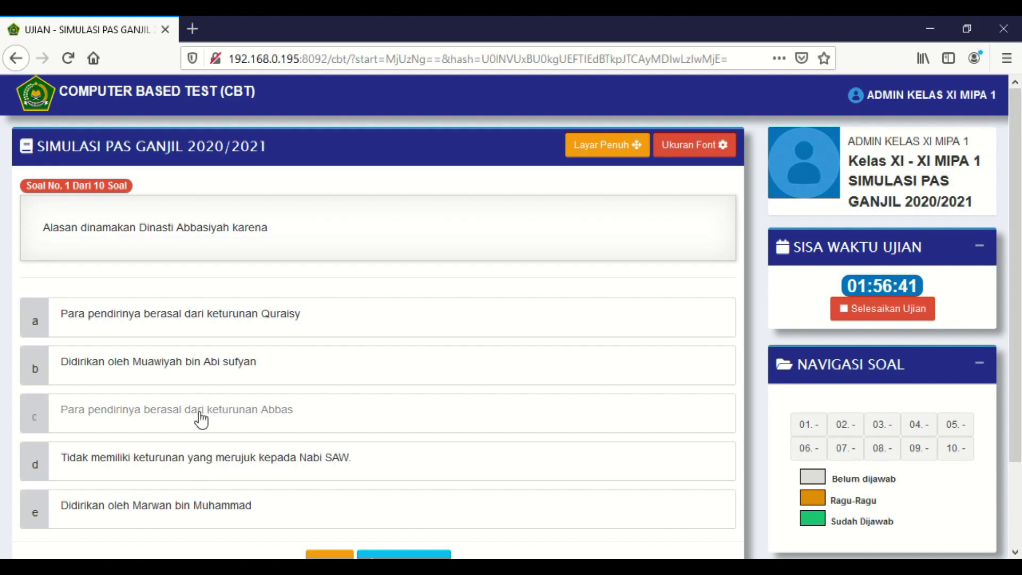
- Choose option c, 'Para pendirinya berasal dari keturunan Abbas', for question 1
click(204, 416)
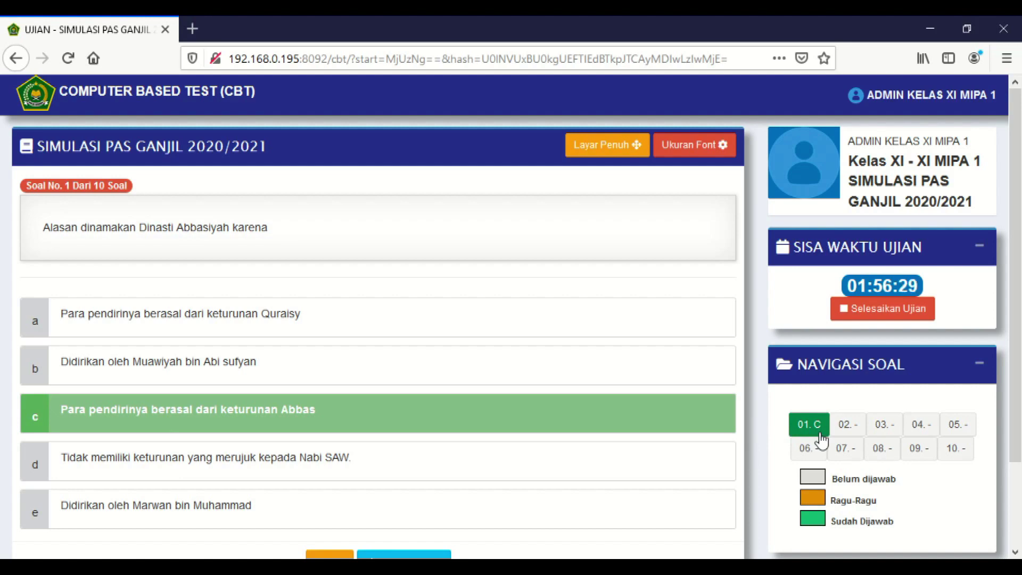
scroll(822, 440, down, 2)
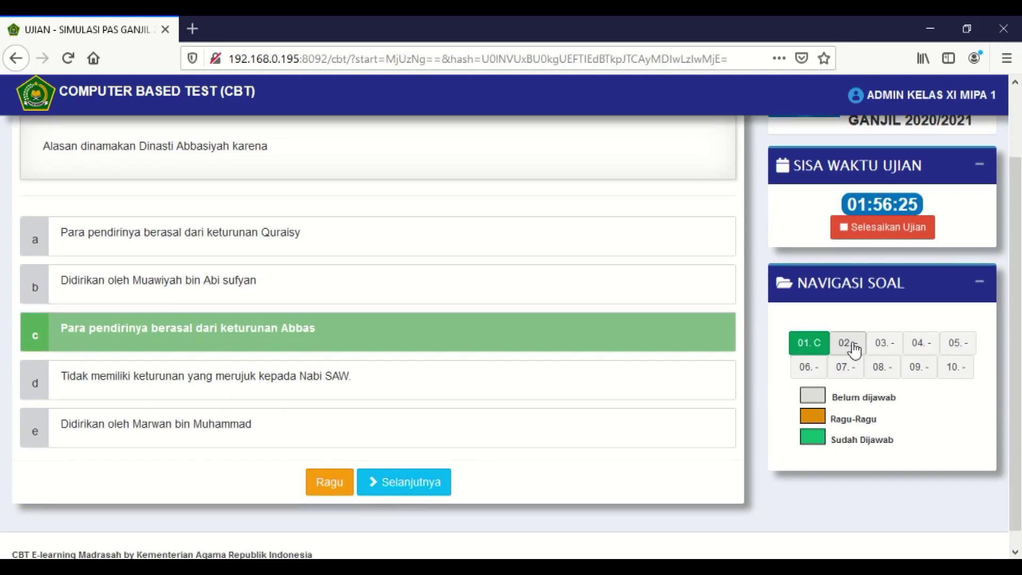
- Answer question 2 with Bani Hasyim and question 3 with Marwan bin Muhammad
click(849, 345)
click(888, 347)
click(852, 346)
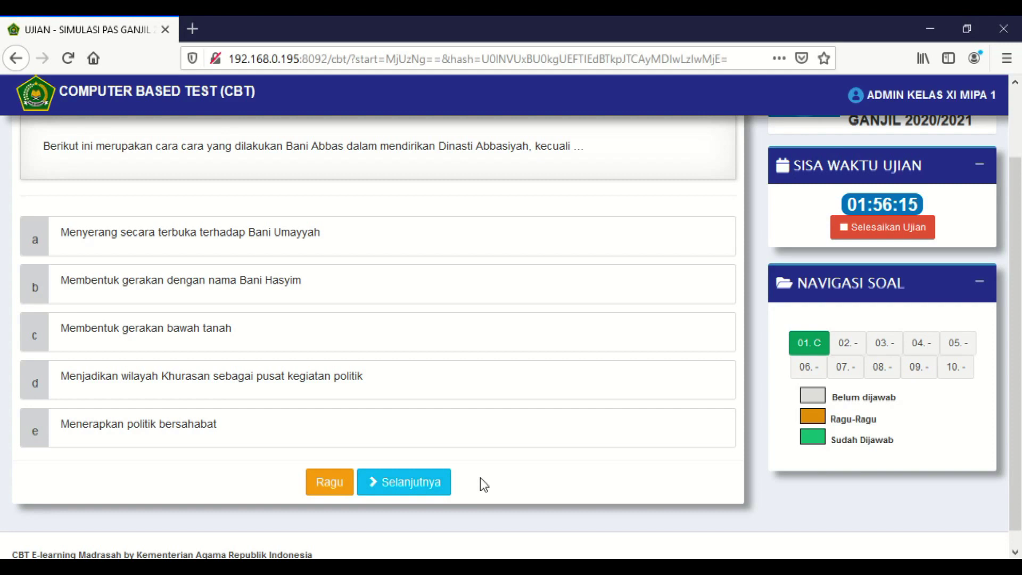
click(410, 289)
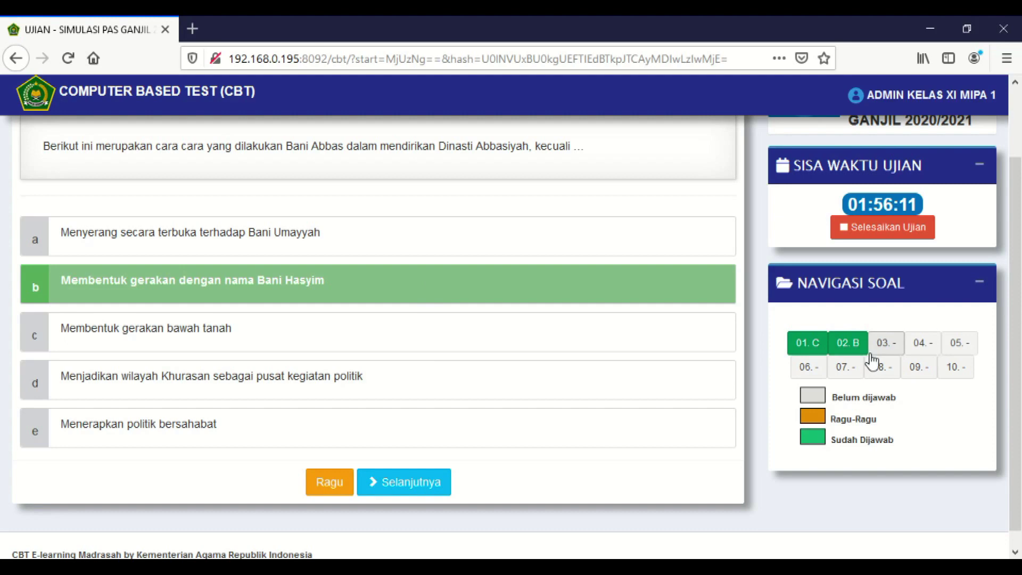
click(411, 484)
click(296, 390)
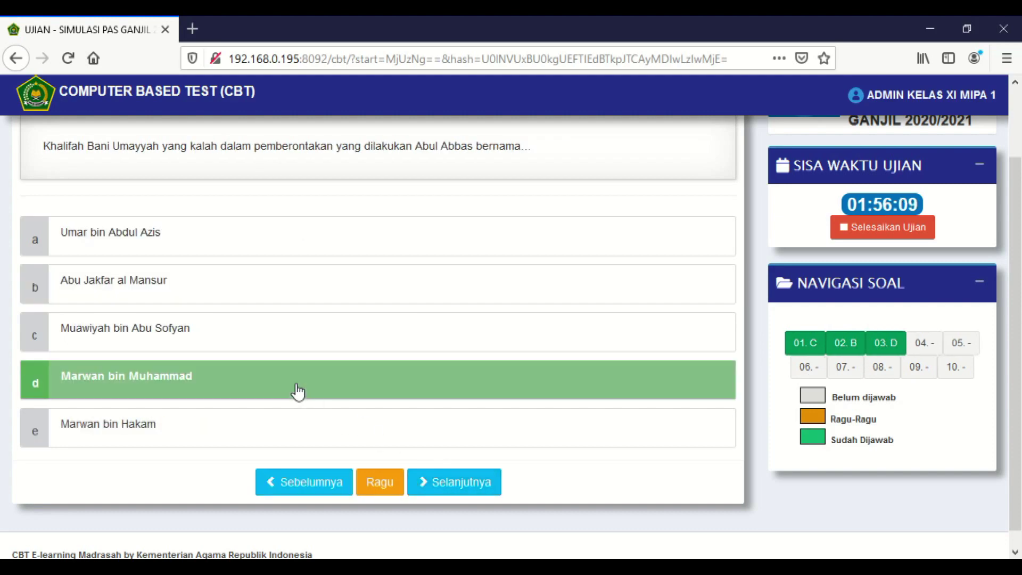
- Answer questions 4-7: Yazid bin Muawiyyah, Umar bin Abdul Aziz, Bidang farmasi dan obat obatan, As Shidiq
click(477, 480)
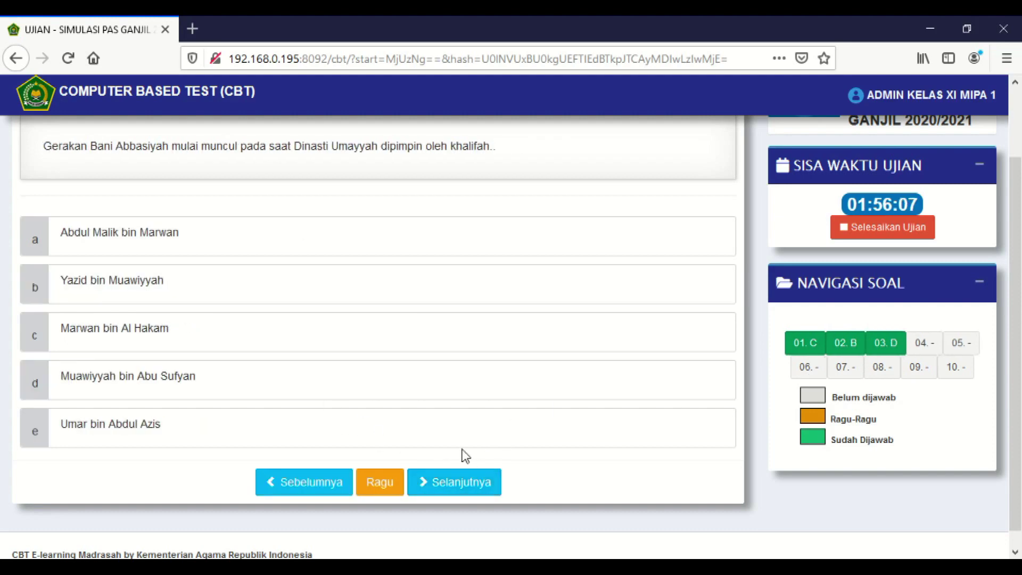
click(403, 291)
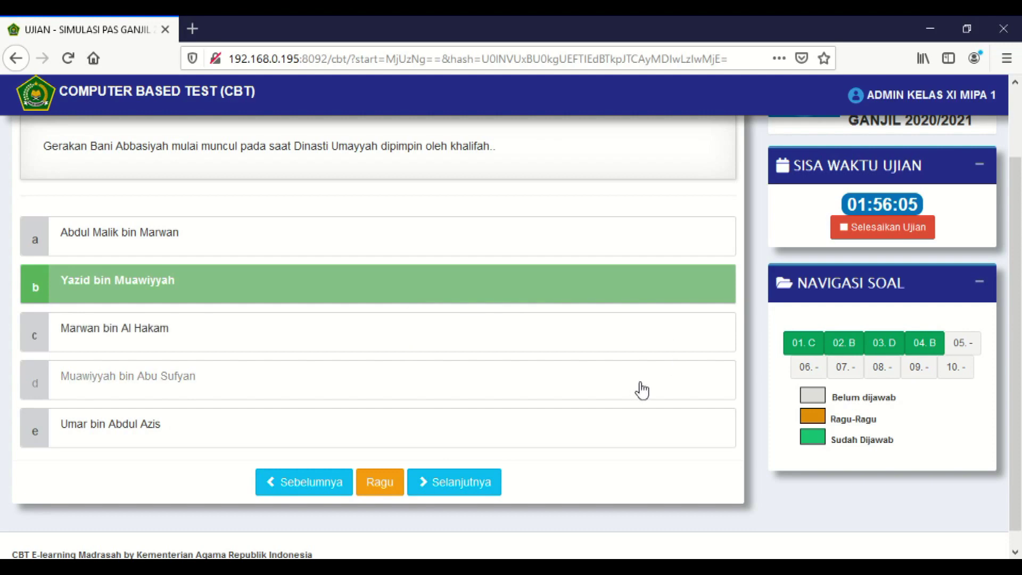
click(965, 356)
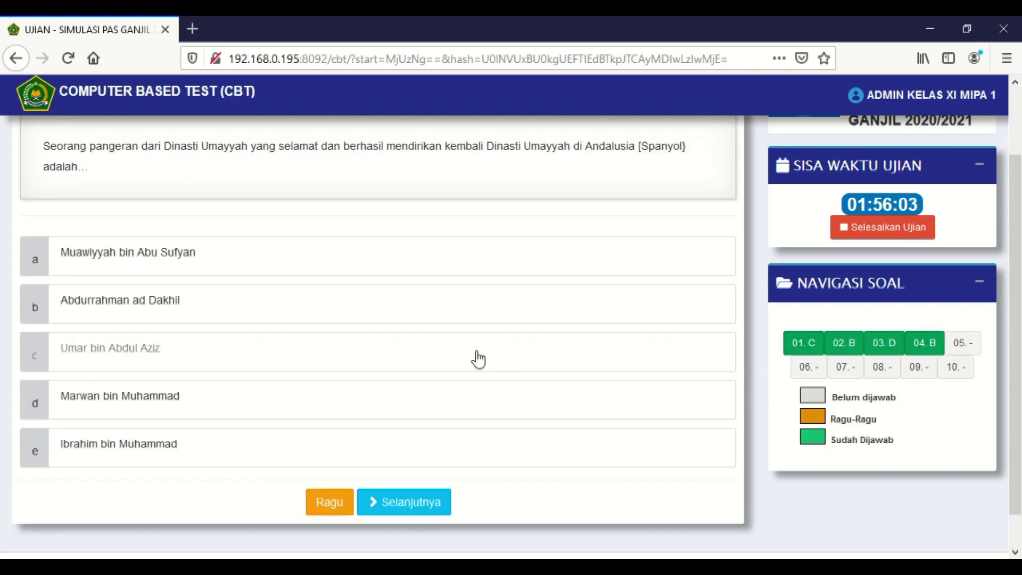
click(369, 359)
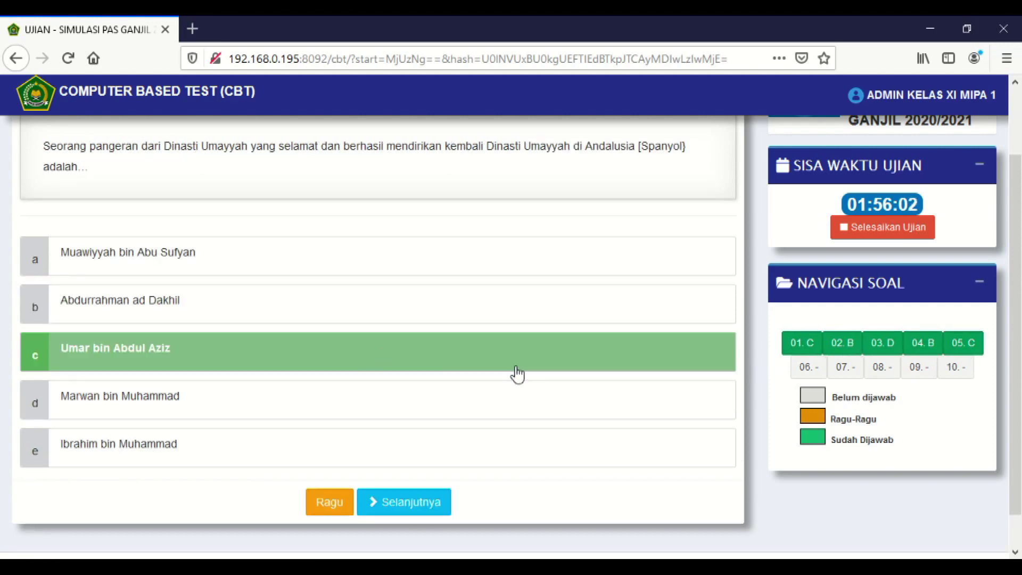
click(806, 367)
click(415, 390)
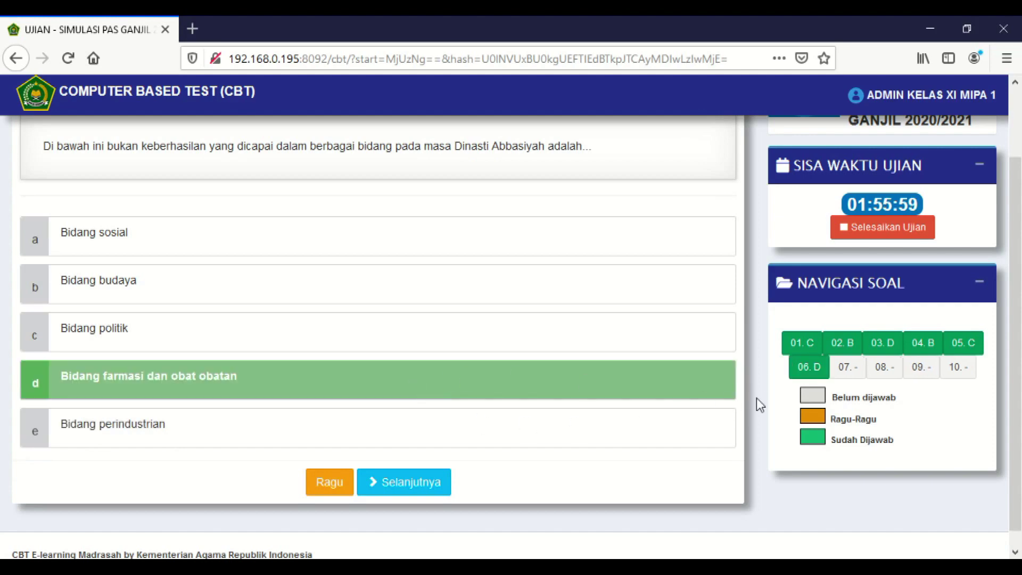
click(846, 372)
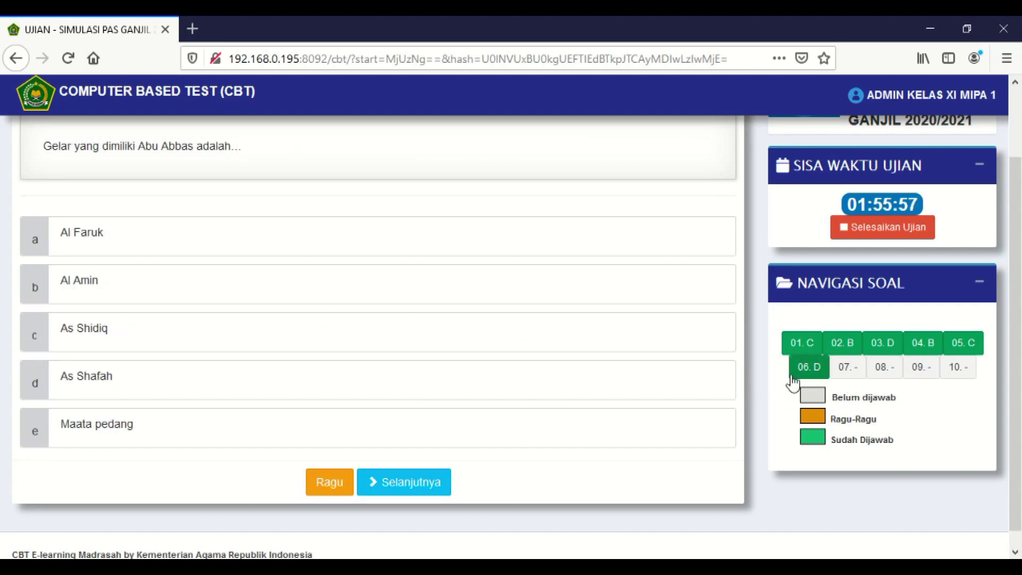
click(394, 349)
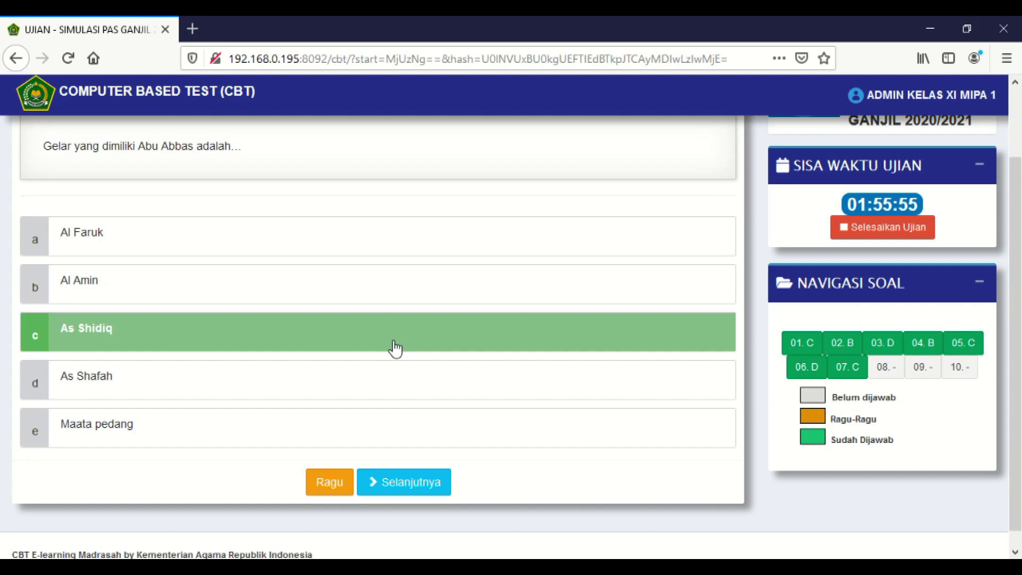
- Answer questions 8-10: Delapan fase, Kamum muslim Arab, Zaid bin Ali bin Zainal Abidin
click(884, 370)
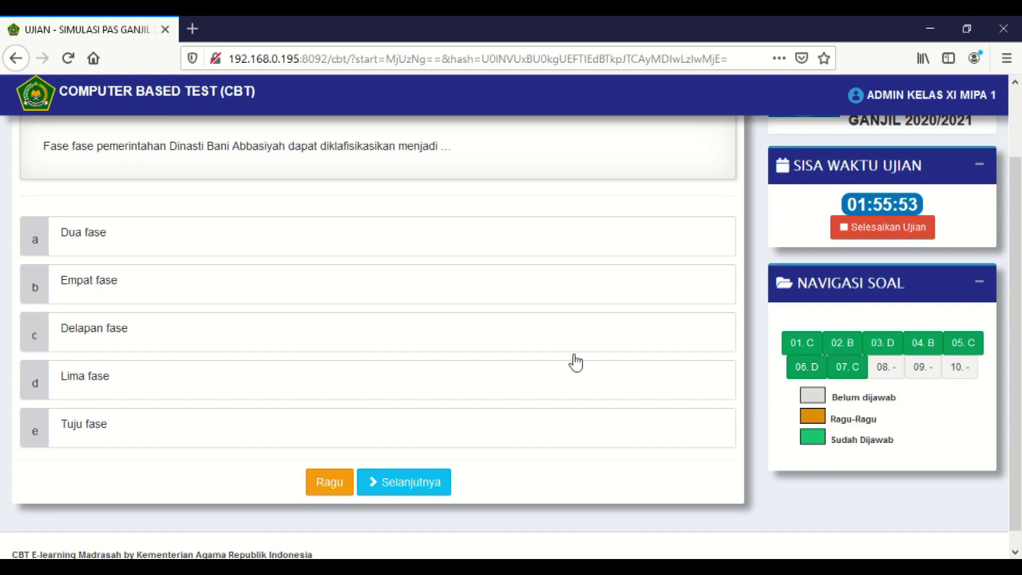
click(352, 336)
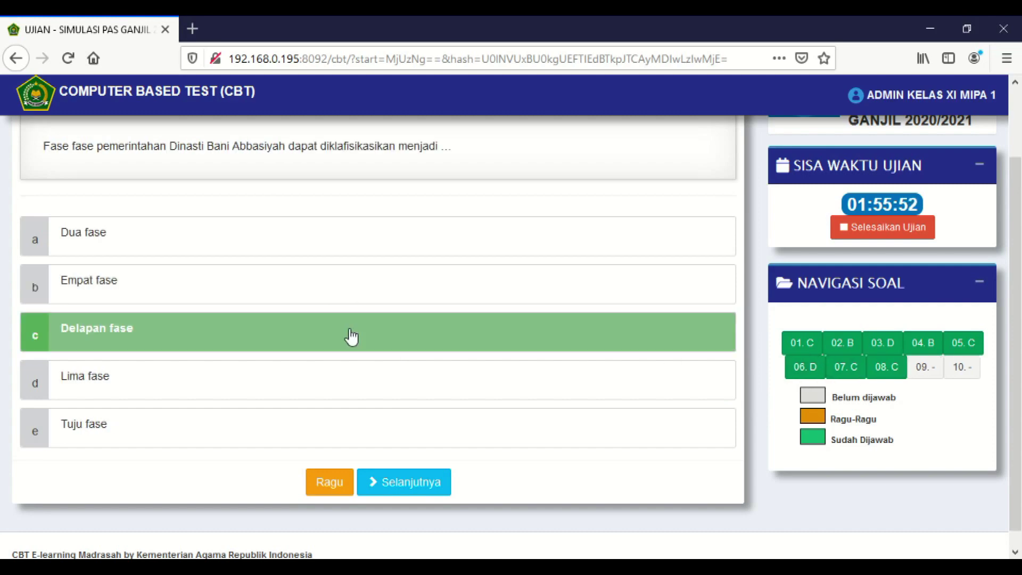
click(438, 482)
click(400, 296)
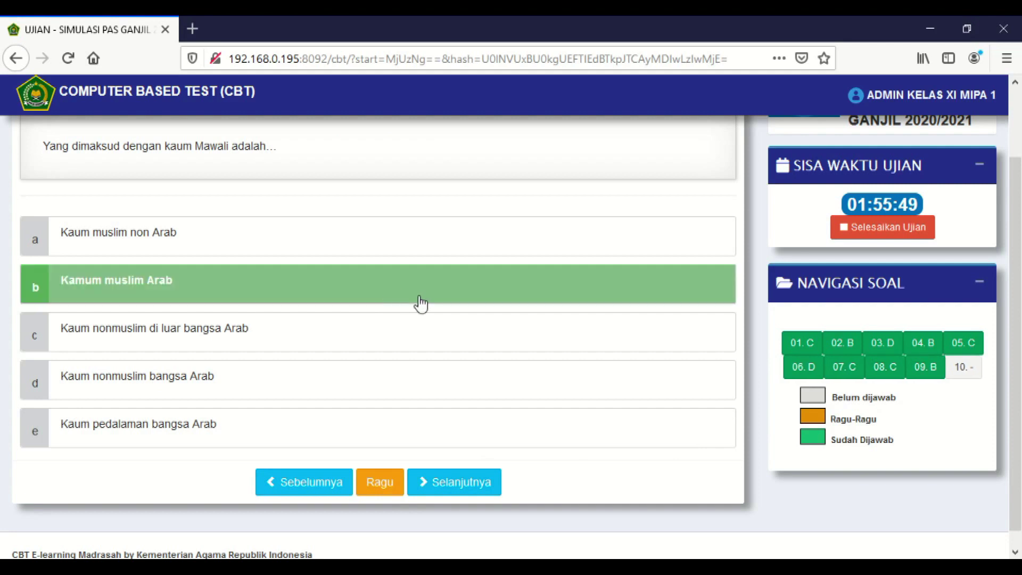
click(438, 482)
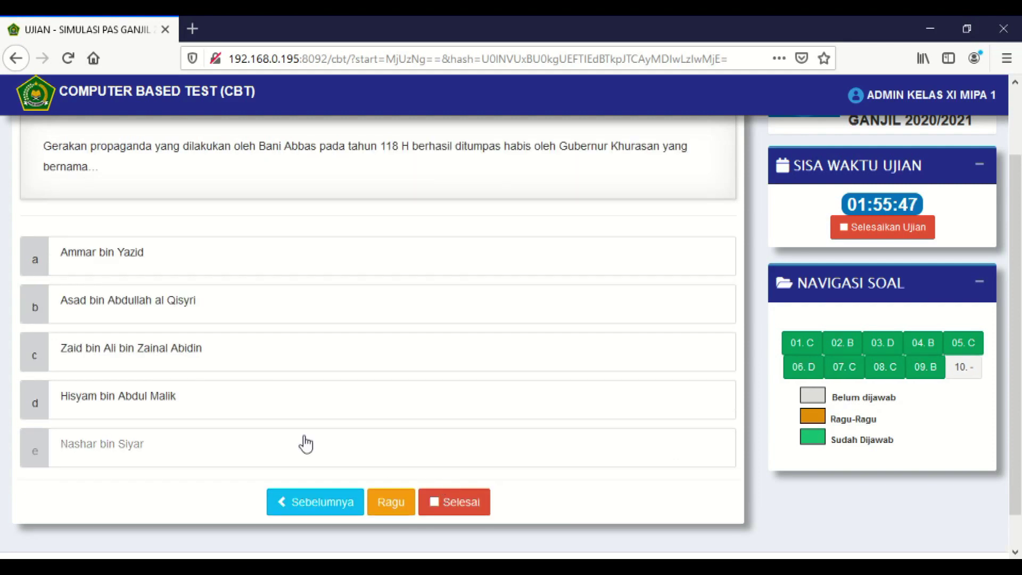
click(189, 363)
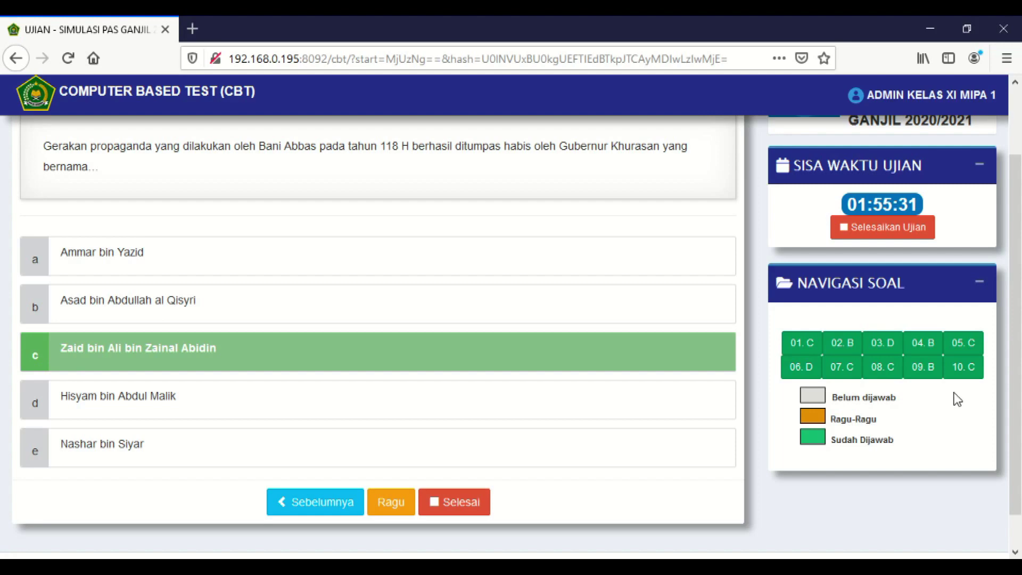
- Flag question 5 as Ragu-Ragu and go back to question 10
click(973, 358)
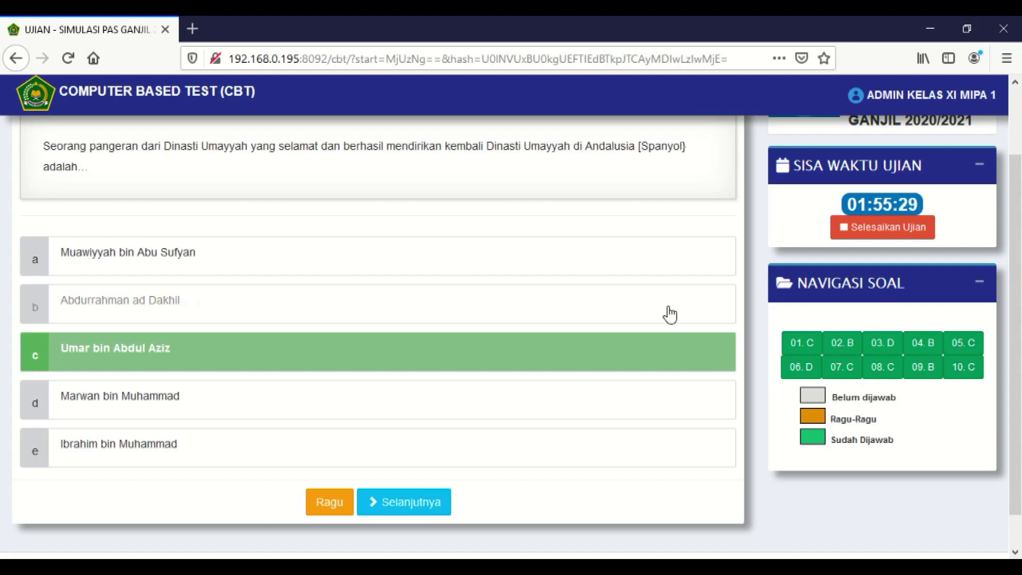
click(330, 506)
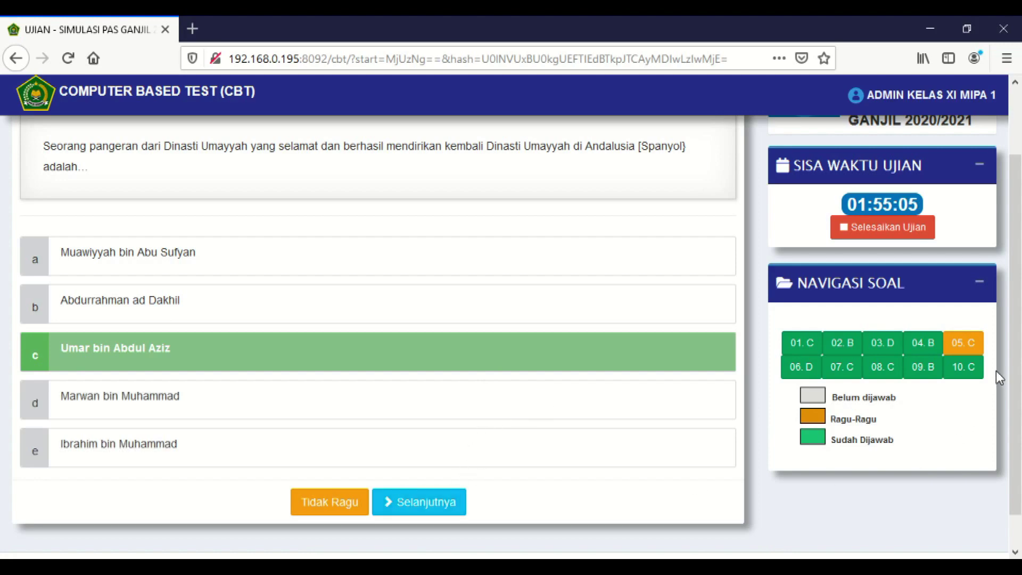
click(966, 368)
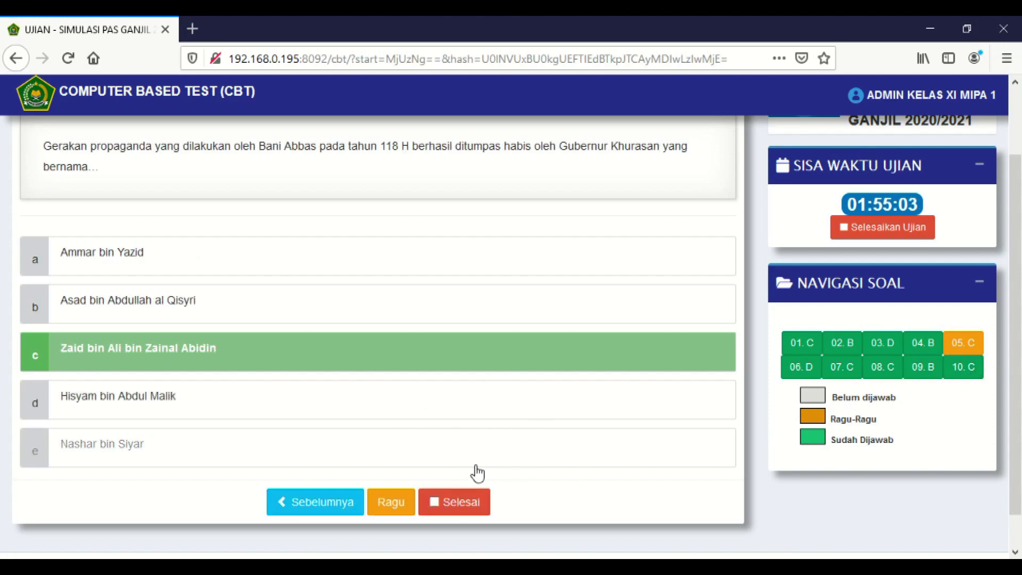
- End the exam with Selesai and confirm 'Ya, Akhiri Ujian ini'
click(470, 505)
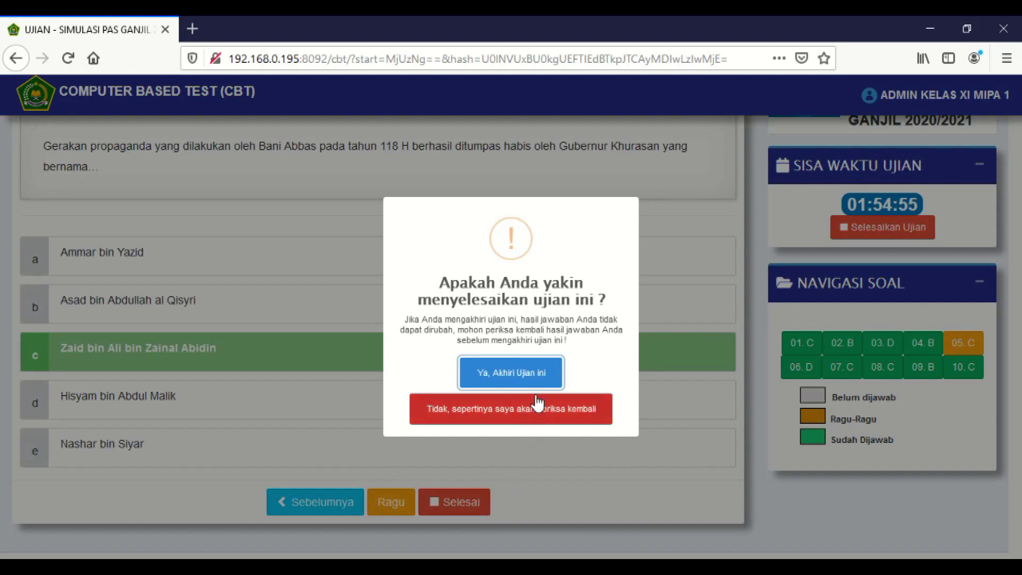
click(526, 373)
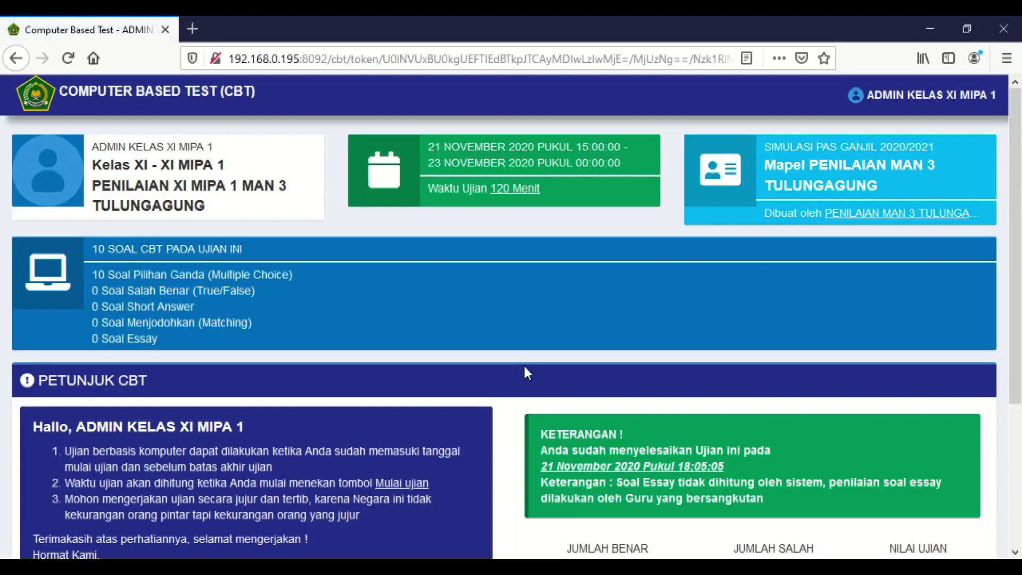
scroll(526, 373, down, 4)
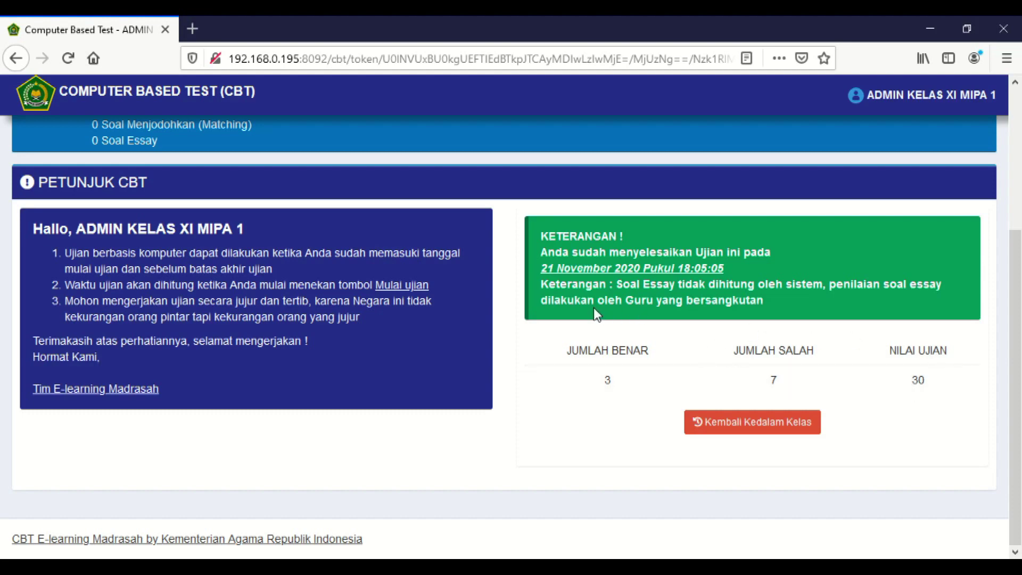
scroll(593, 307, up, 4)
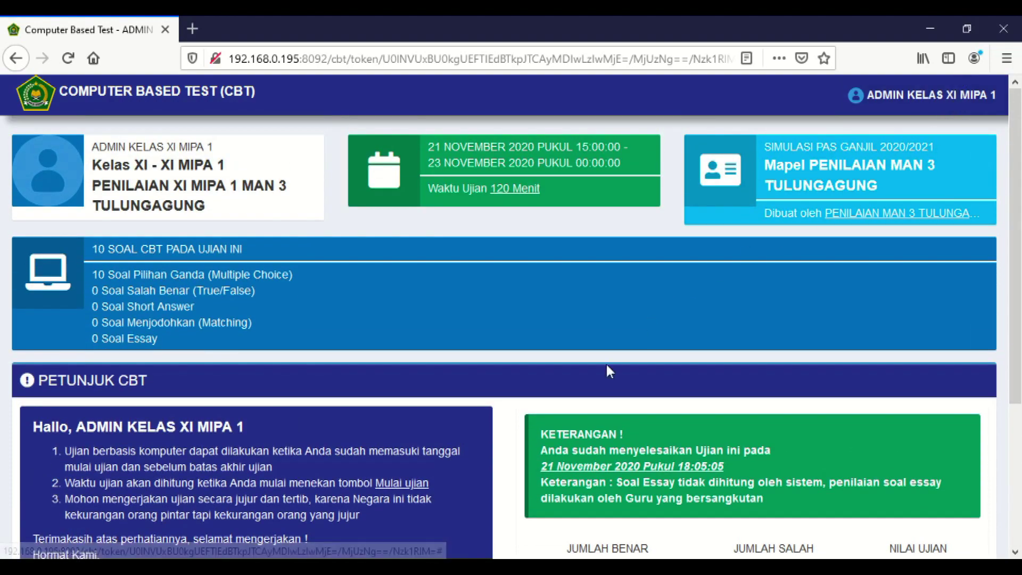
scroll(586, 399, down, 3)
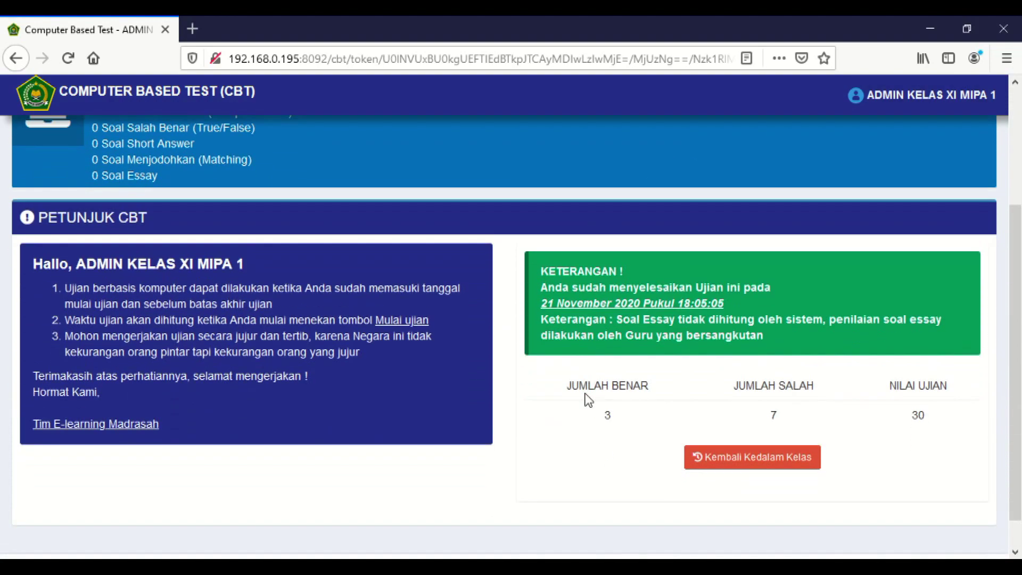
scroll(765, 184, up, 2)
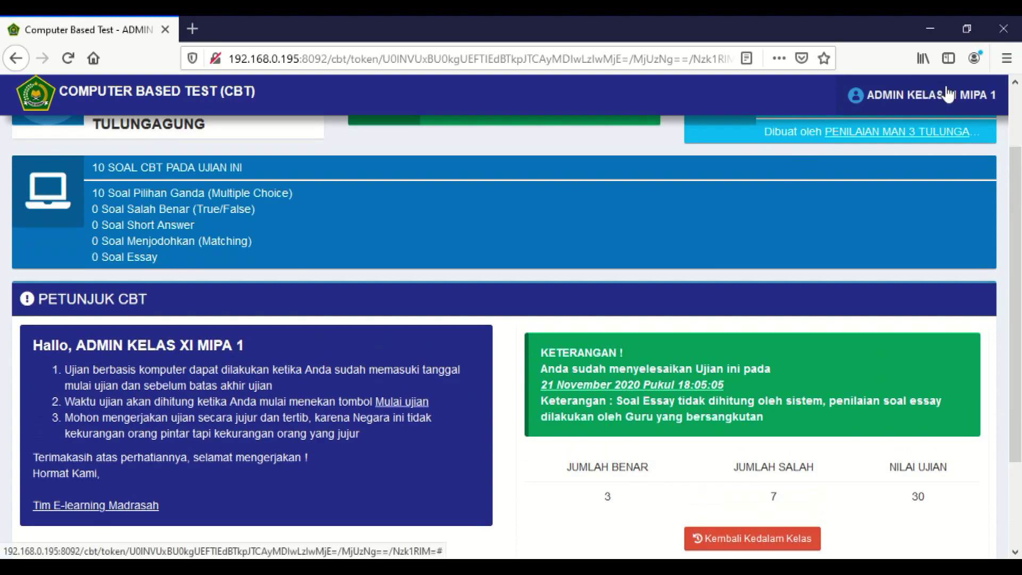
scroll(947, 94, up, 2)
scroll(479, 224, down, 3)
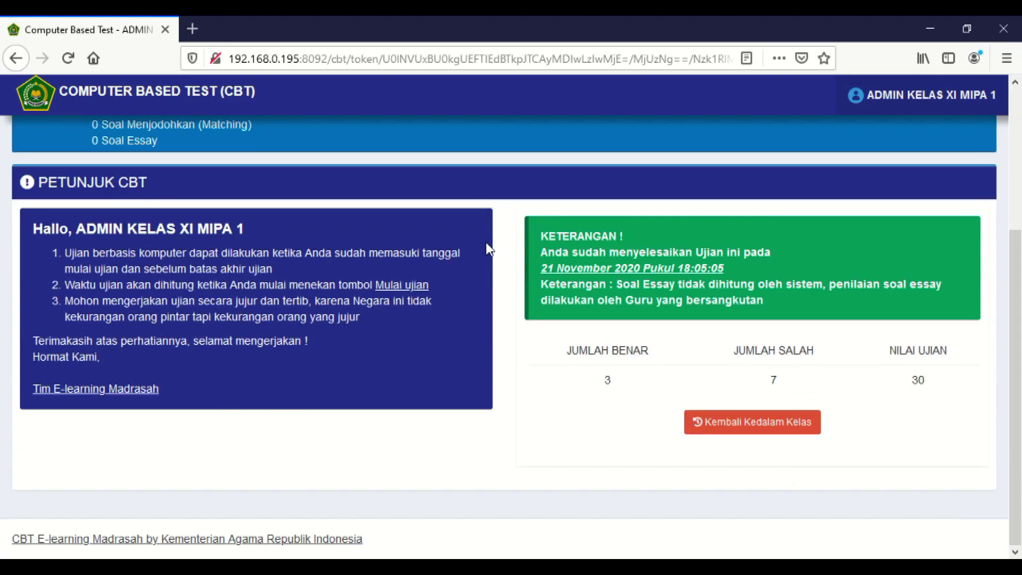
- Go back to the class exam list via Kembali Kedalam Kelas
click(778, 426)
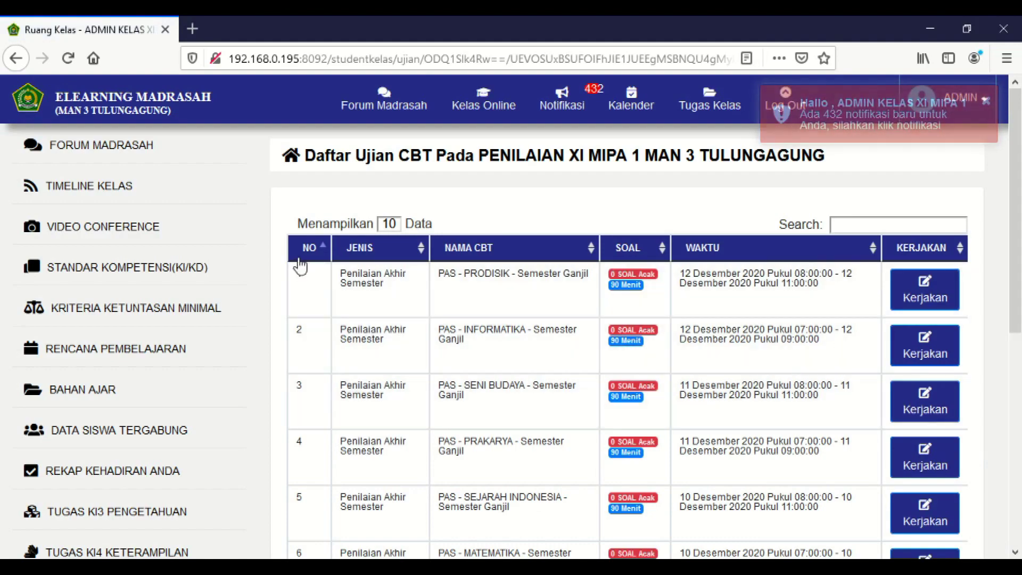
scroll(300, 260, down, 6)
scroll(207, 323, up, 7)
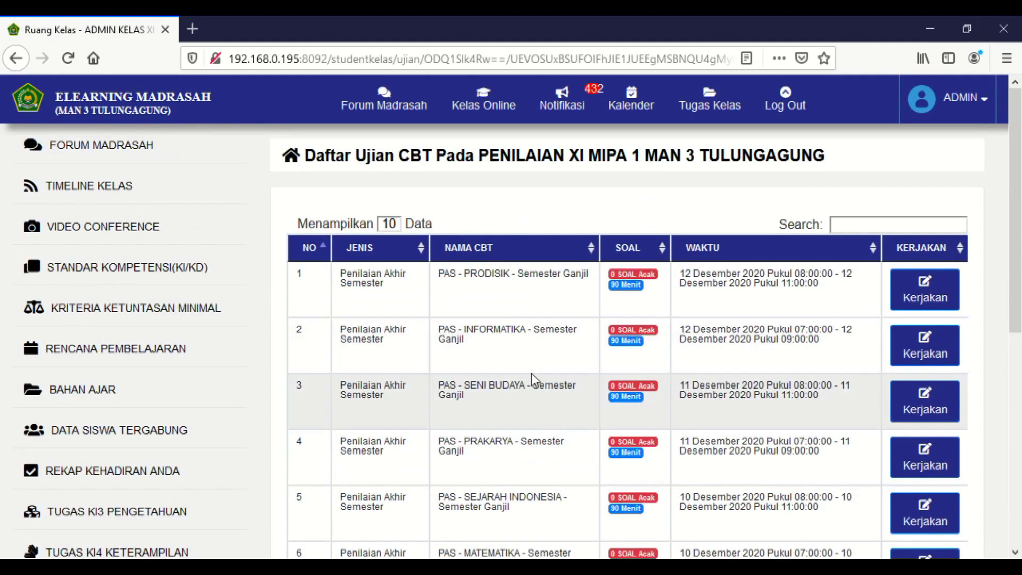
- Log out of the e-learning site, confirm it, and bring up the Login Ujian CBT form
click(788, 100)
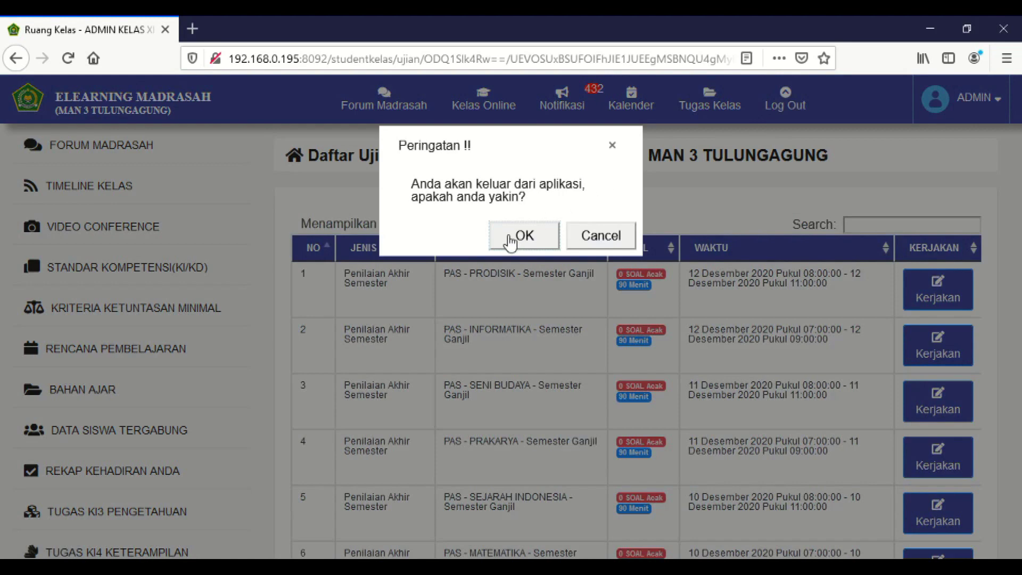
click(524, 235)
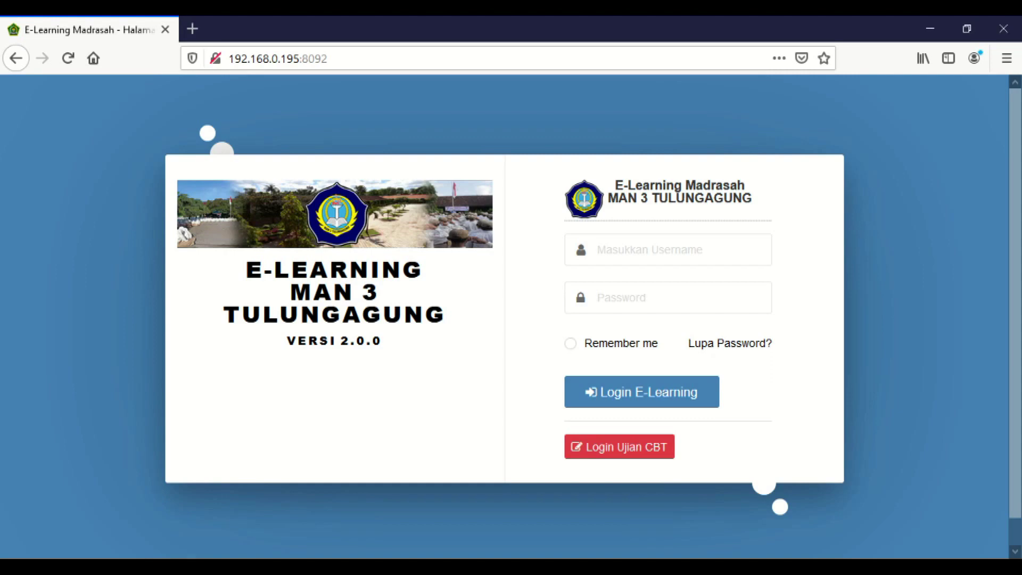
click(614, 453)
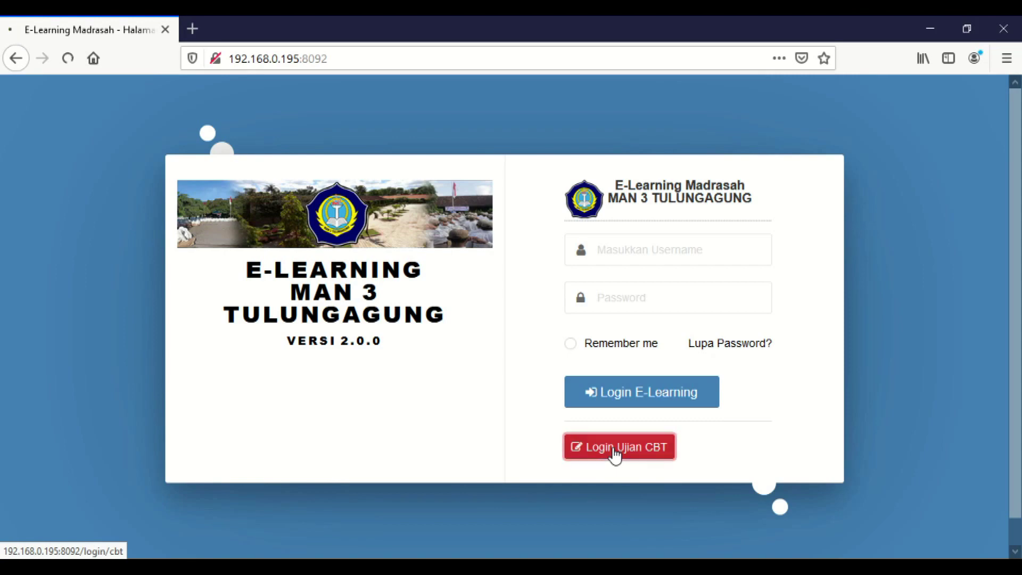